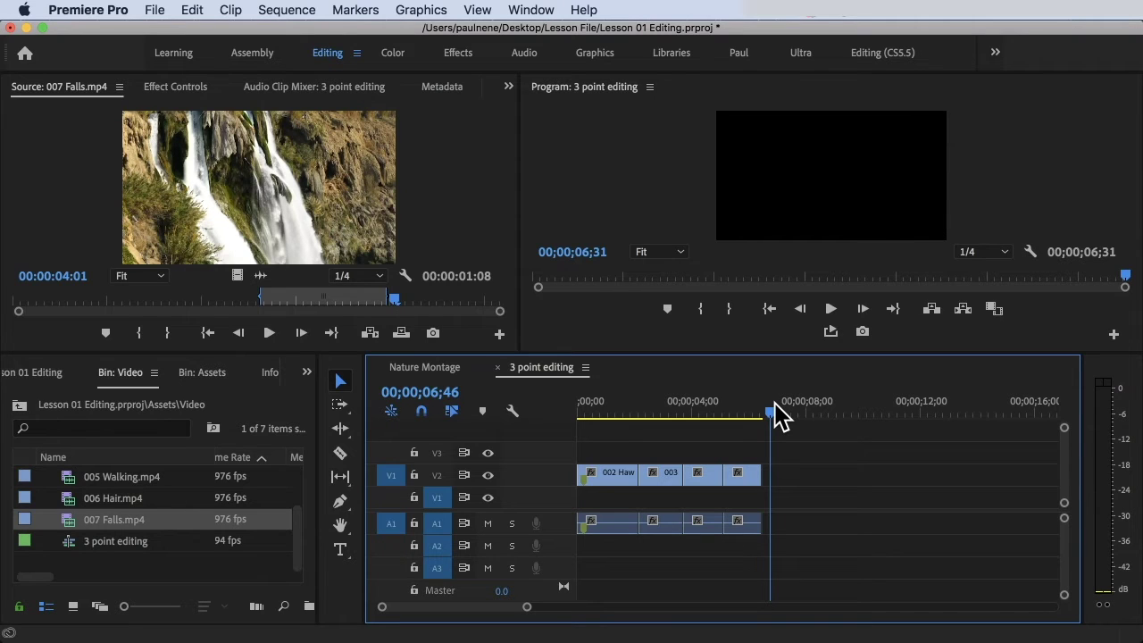
- Mark the empty stretch after the clips with a sequence In point at 00;00;07;26 and an Out point at 00;00;10;22
left_click_drag(774, 408, 793, 409)
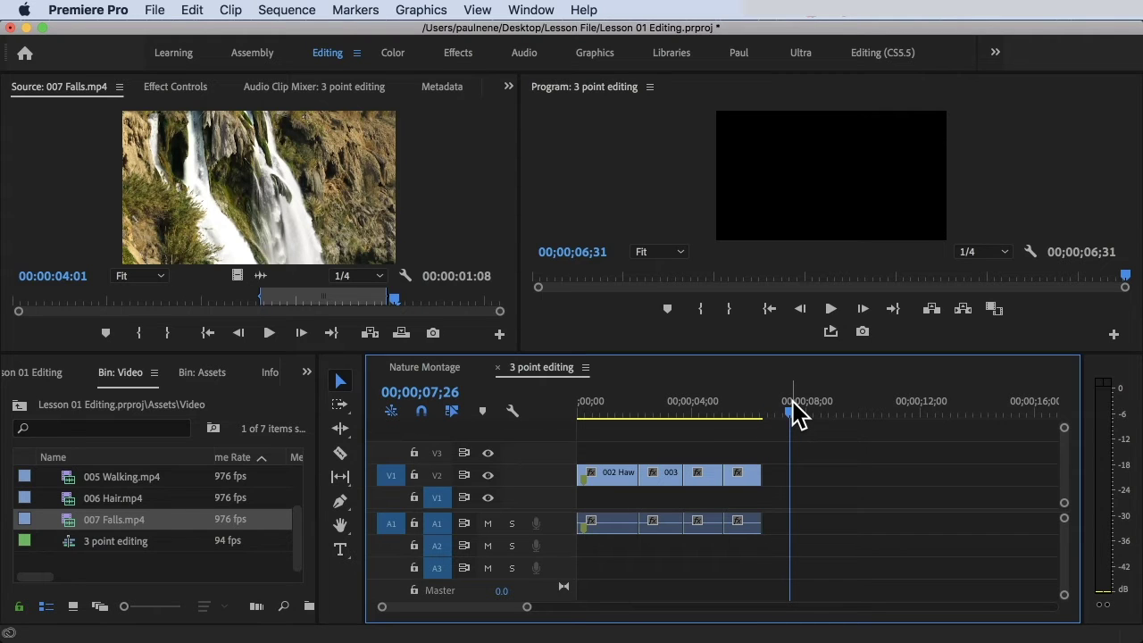
key("i")
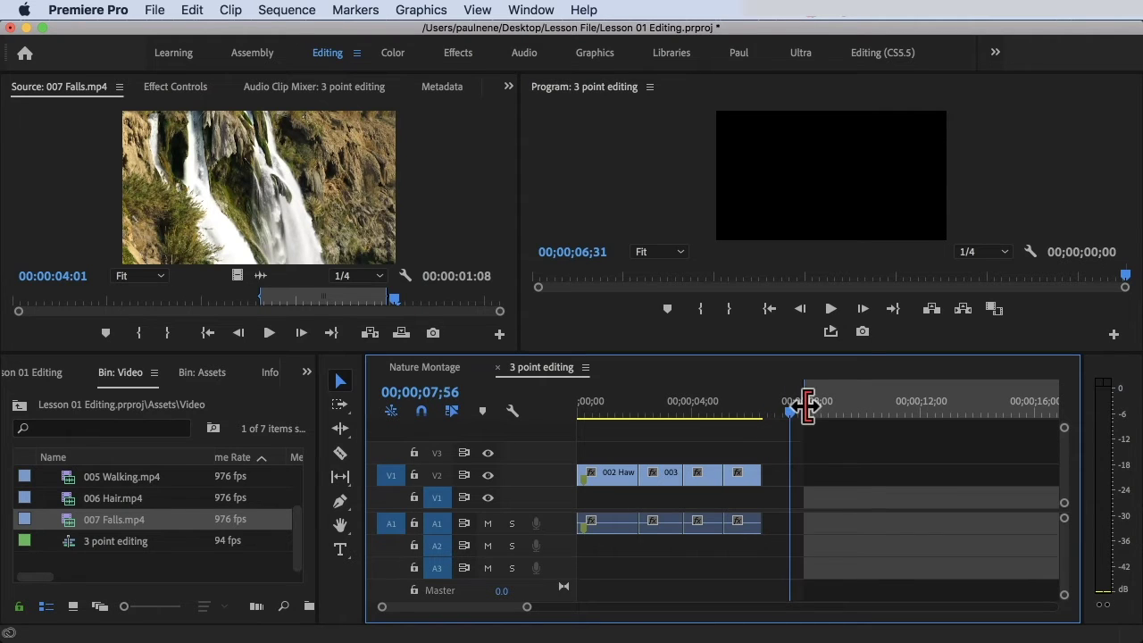
left_click_drag(800, 409, 791, 418)
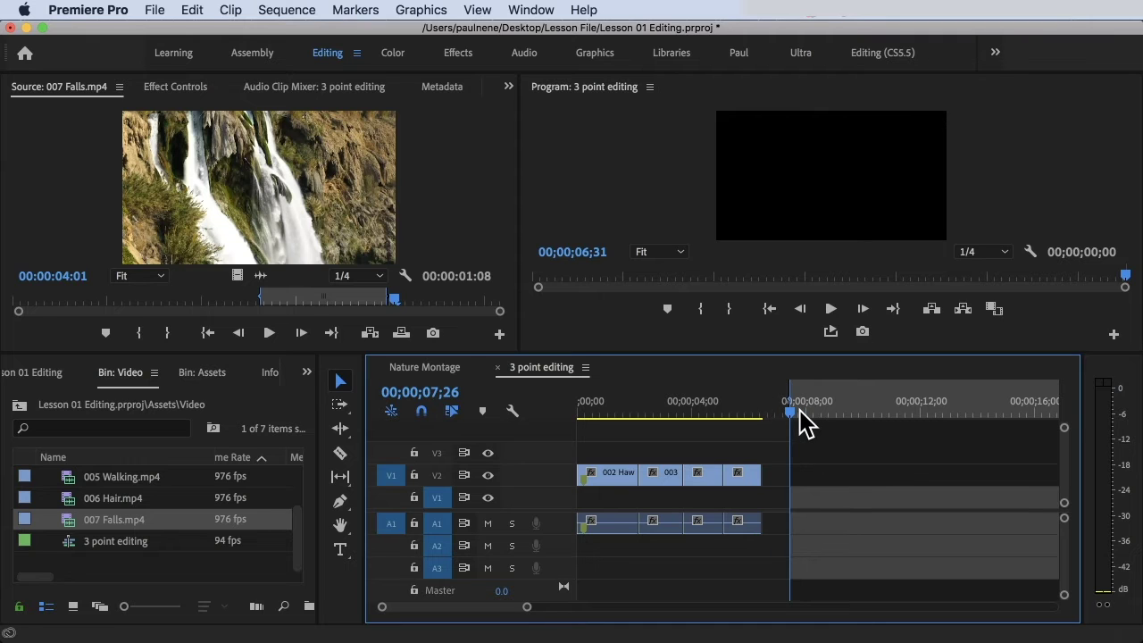
left_click(874, 408)
key("o")
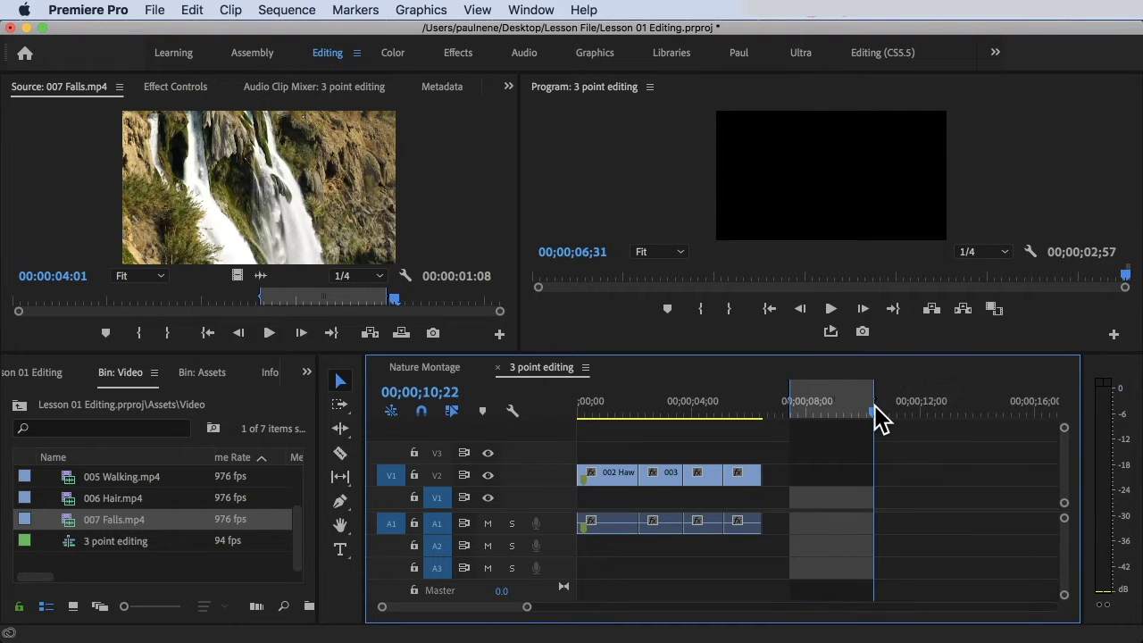
left_click_drag(875, 411, 795, 412)
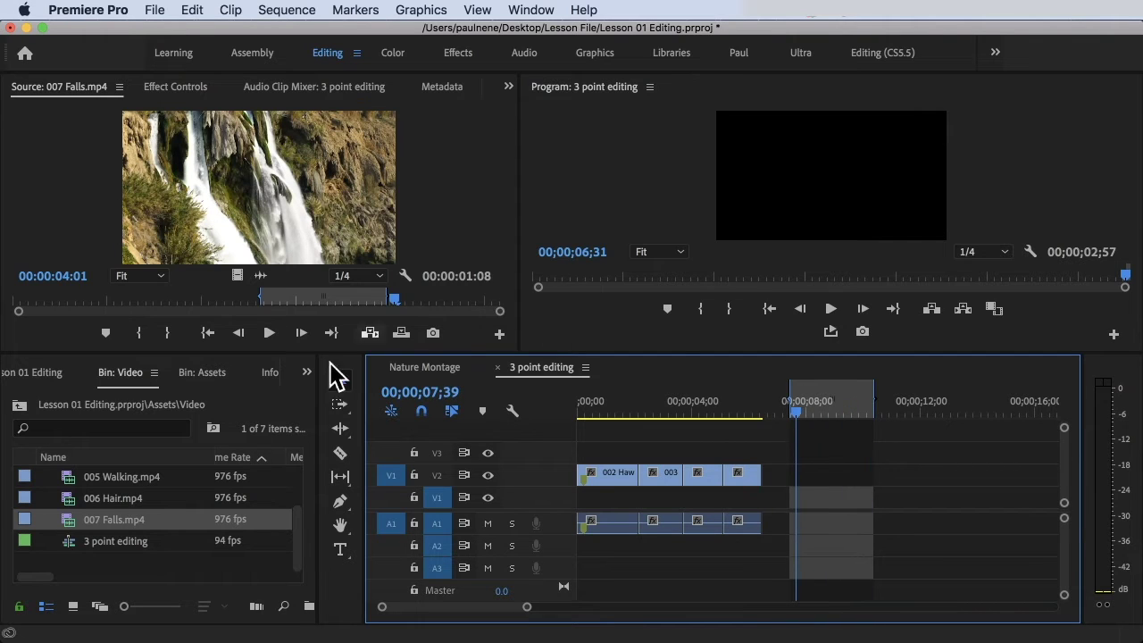
- Load the 005 Walking.mp4 clip from the Video bin into the Source Monitor
double_click(121, 504)
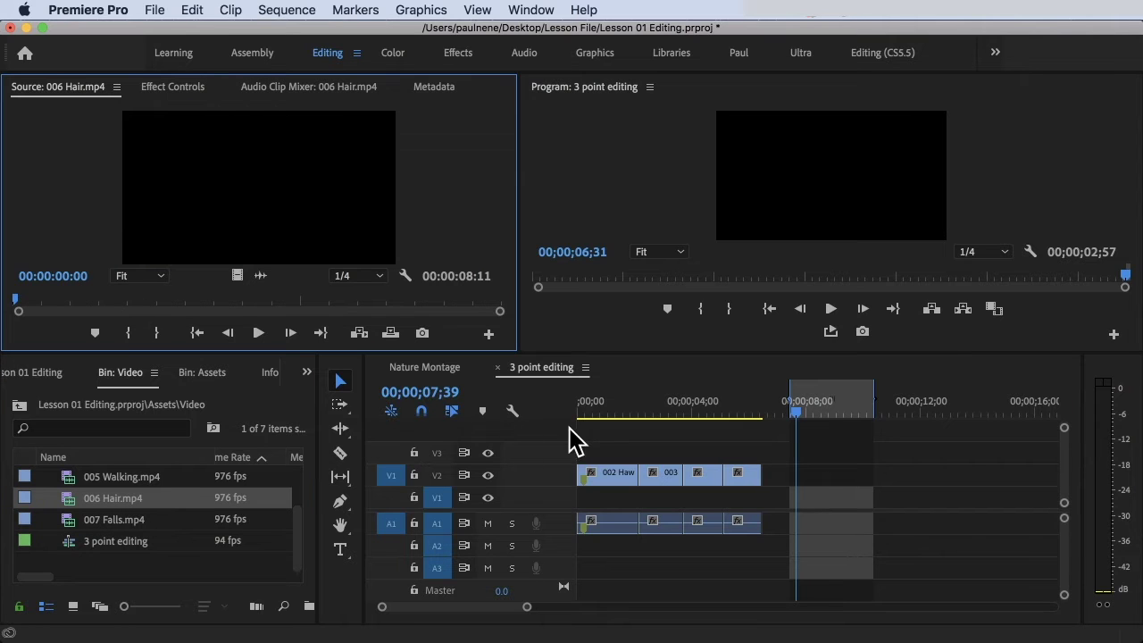
double_click(119, 479)
key("space")
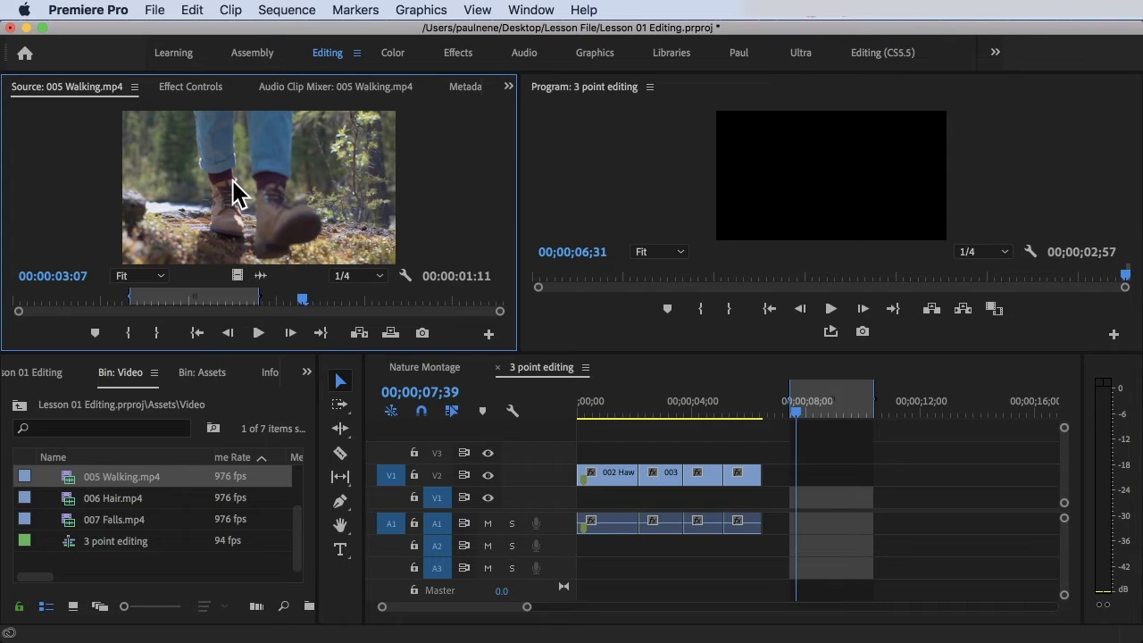
- Overwrite the marked sequence range with the selected part of 005 Walking.mp4, fitting it with Change Clip Speed (Fit to Fill)
key("period")
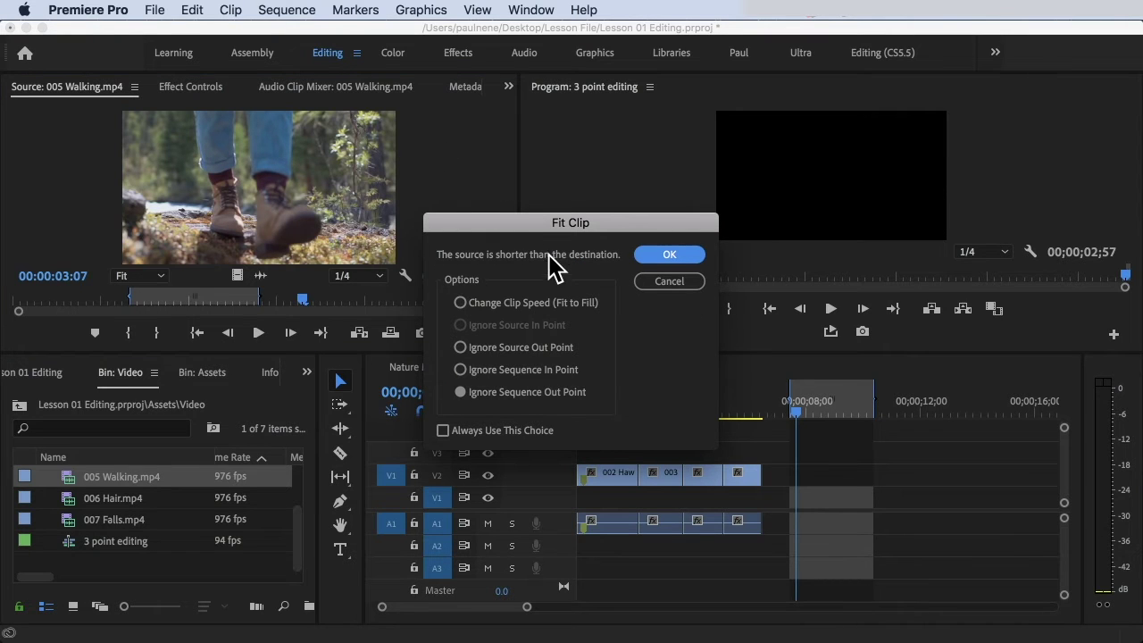
left_click_drag(532, 230, 515, 198)
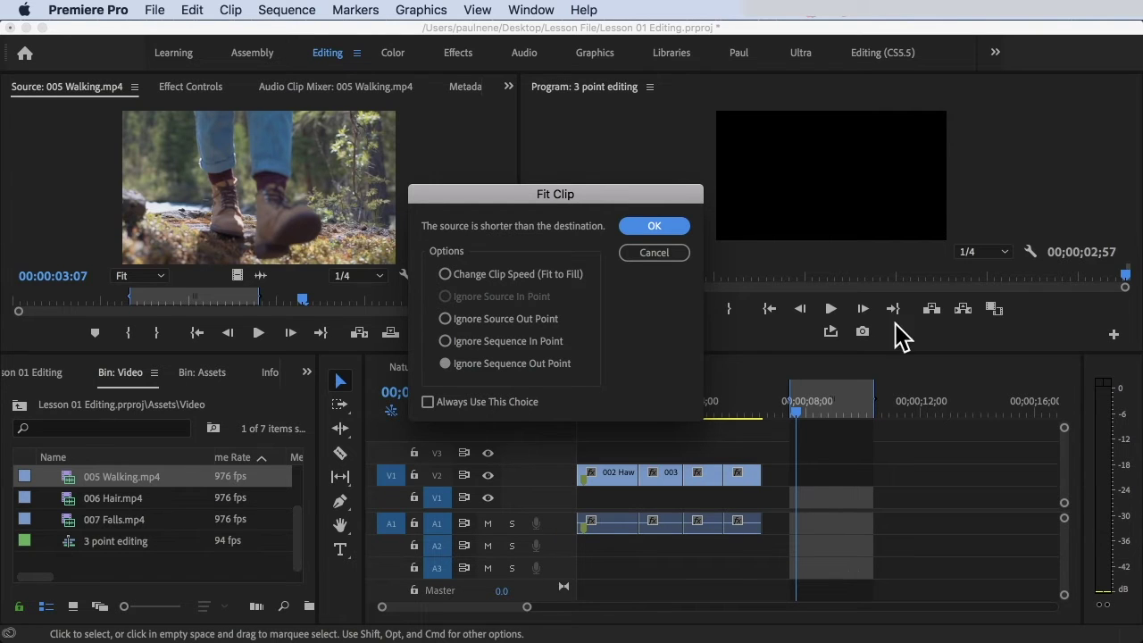
left_click(452, 275)
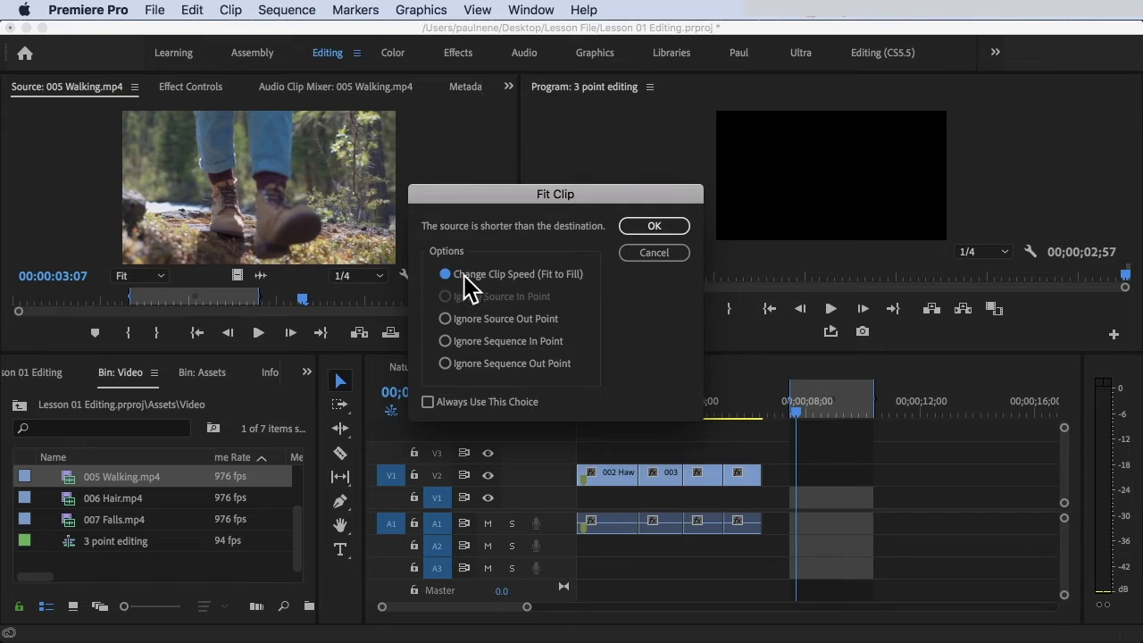
left_click(442, 323)
left_click(445, 341)
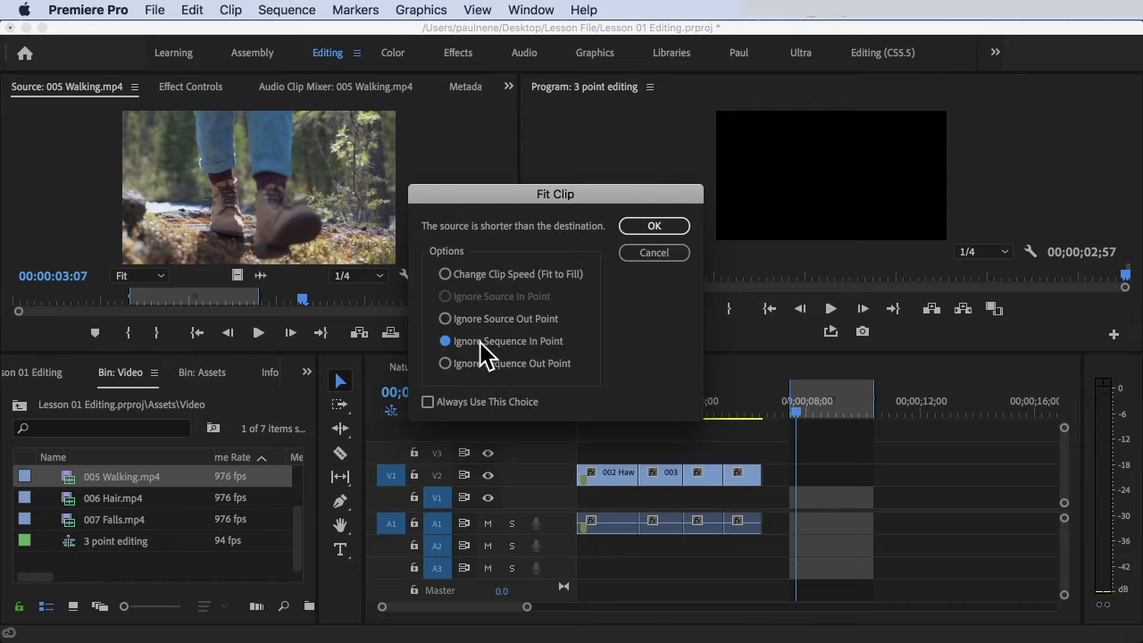
left_click(444, 363)
left_click(651, 229)
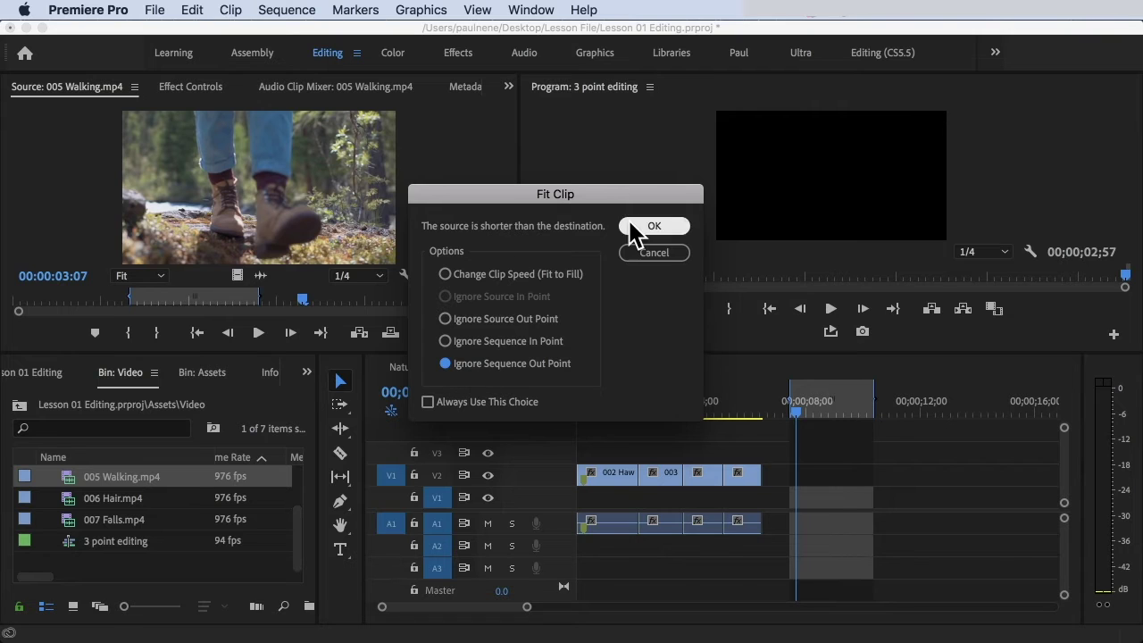
left_click(445, 275)
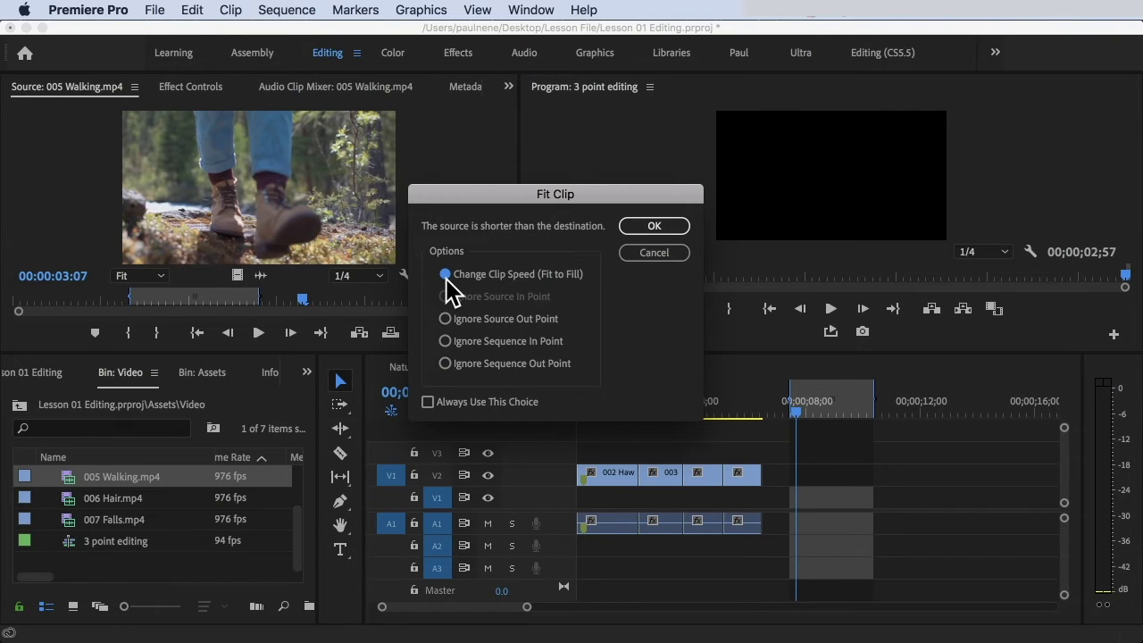
left_click(641, 227)
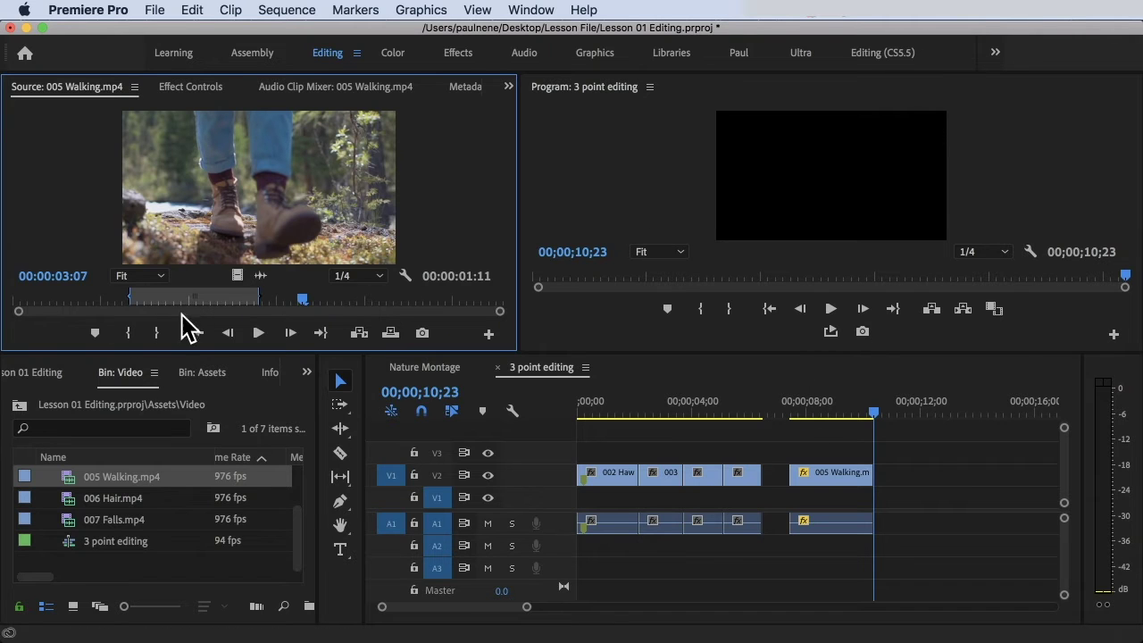
- Play back the 005 Walking.mp4 clip in the sequence from just before its start
left_click(782, 413)
key("space")
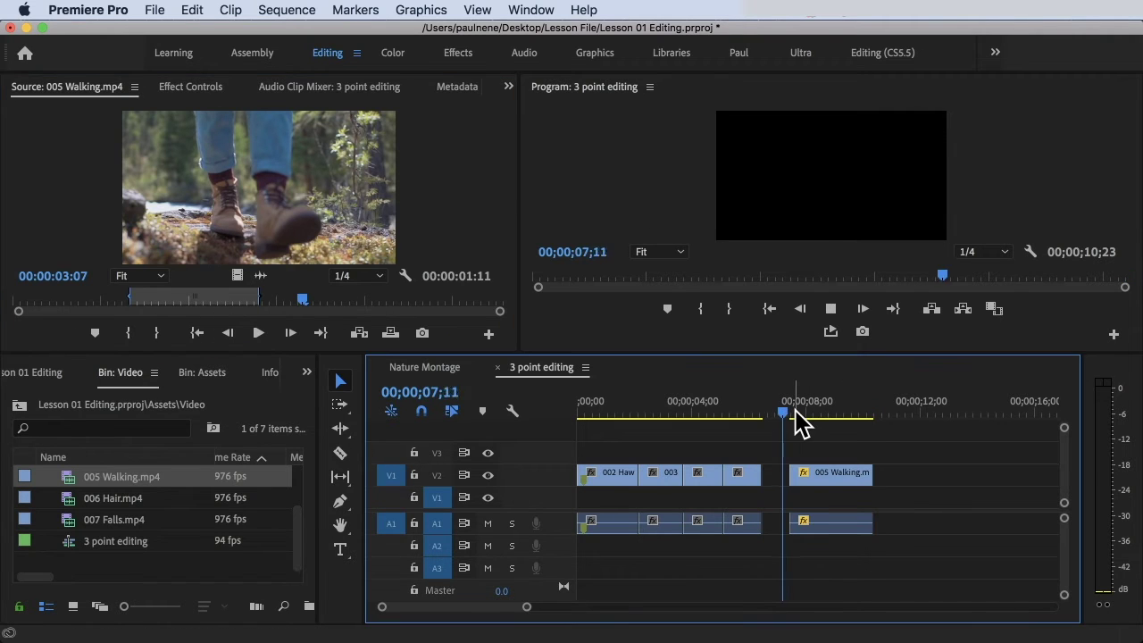
key("space")
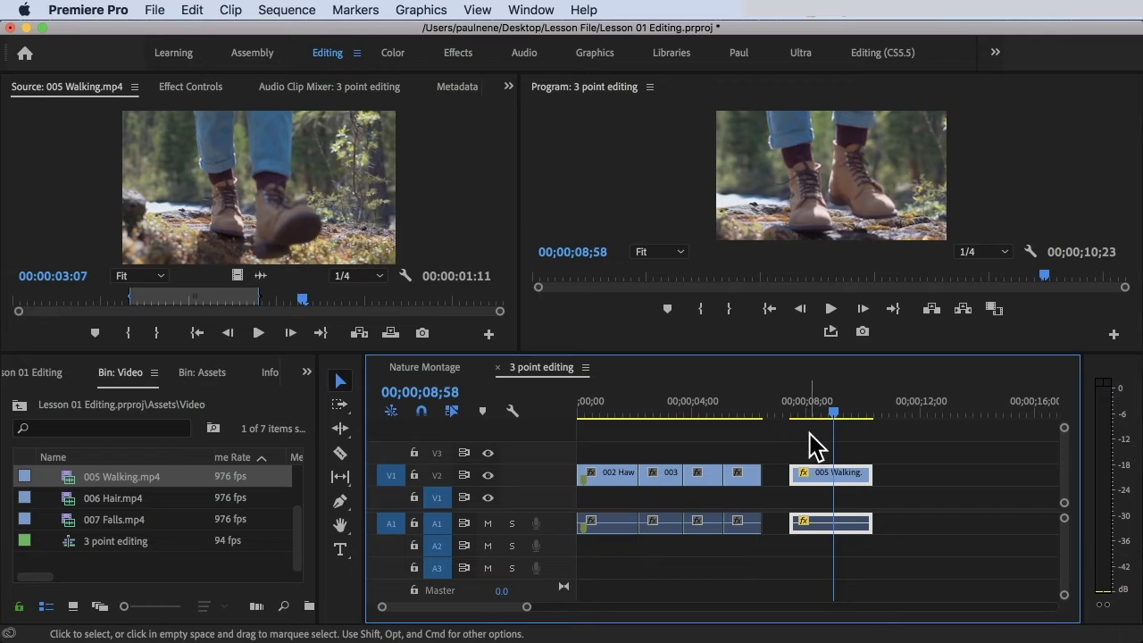
left_click_drag(830, 413, 819, 414)
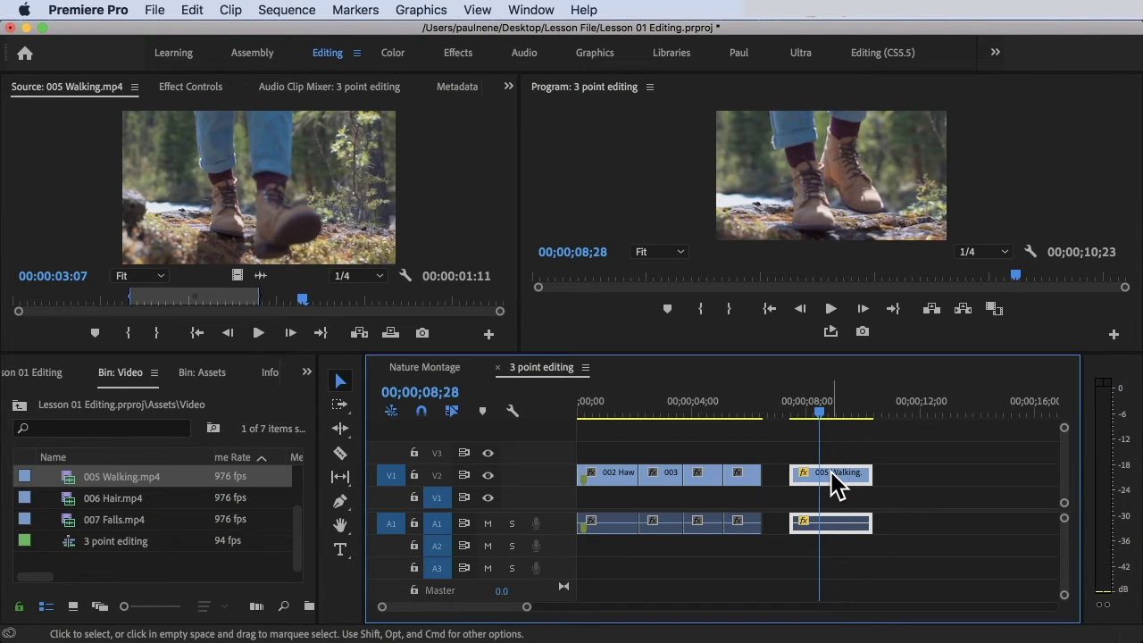
- Check the speed and duration of the 005 Walking.mp4 clip in the sequence without changing them
right_click(831, 474)
scroll(907, 578, "down", 5)
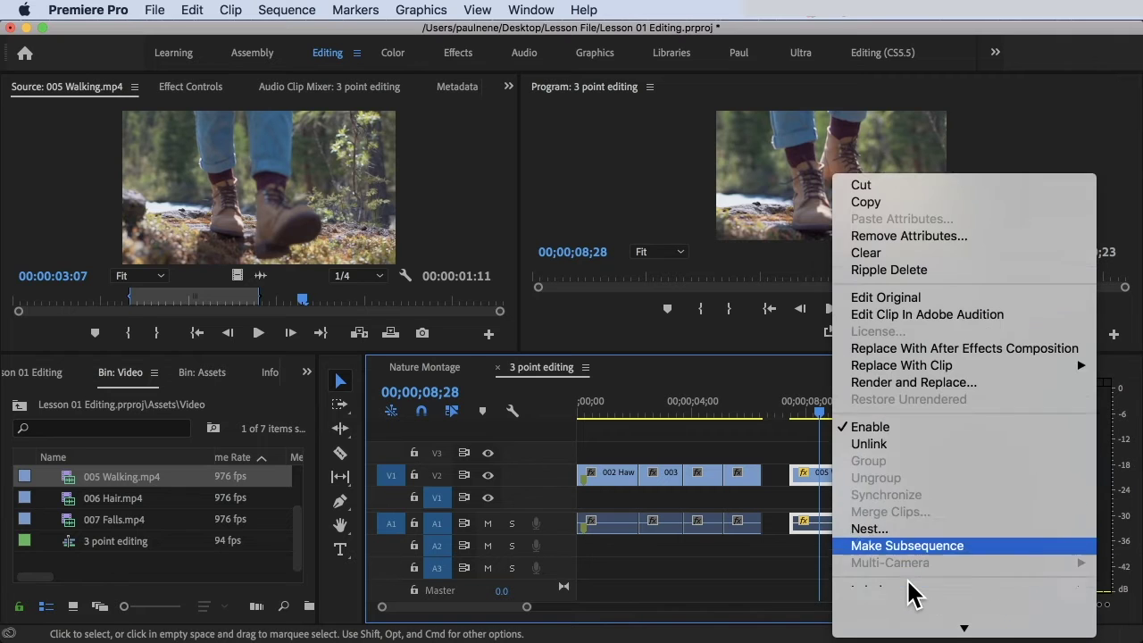
scroll(907, 578, "down", 4)
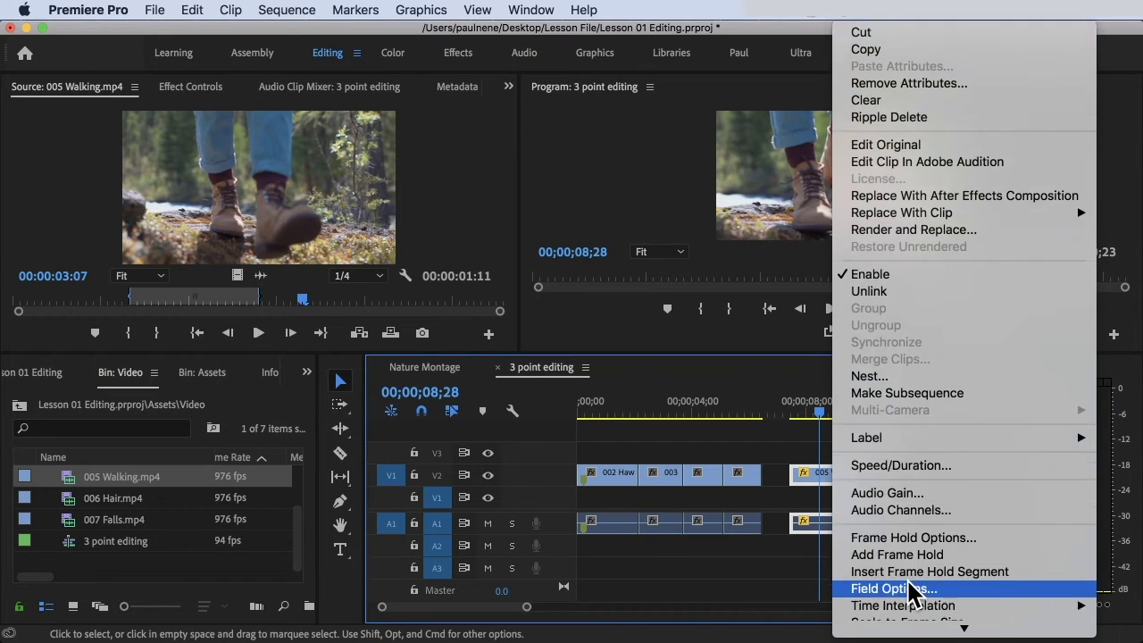
left_click(928, 453)
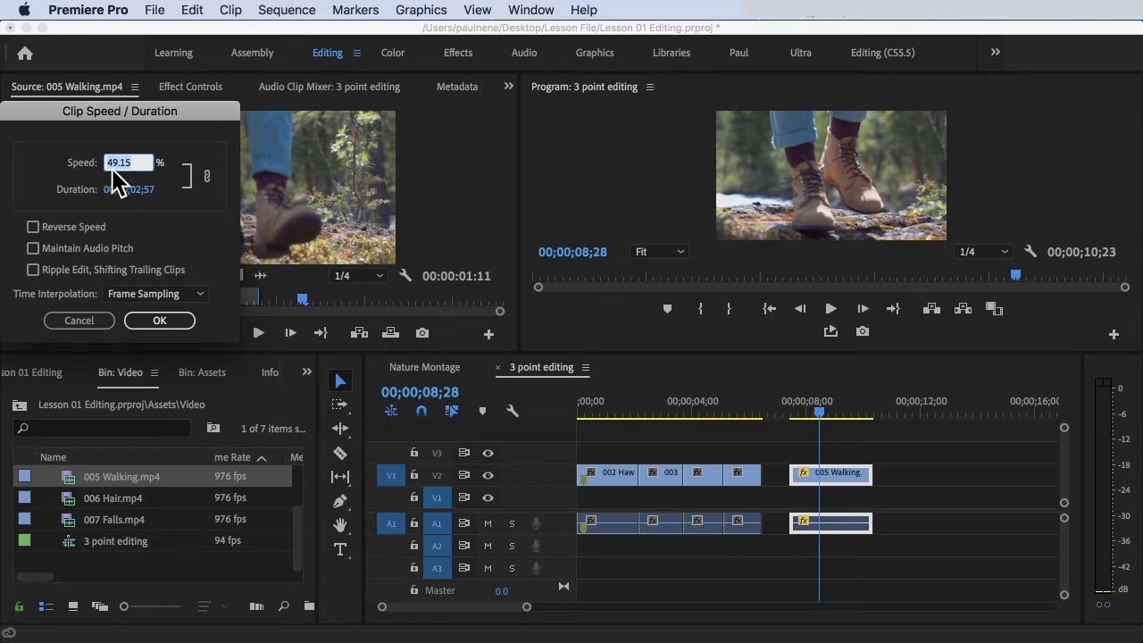
left_click_drag(104, 111, 566, 225)
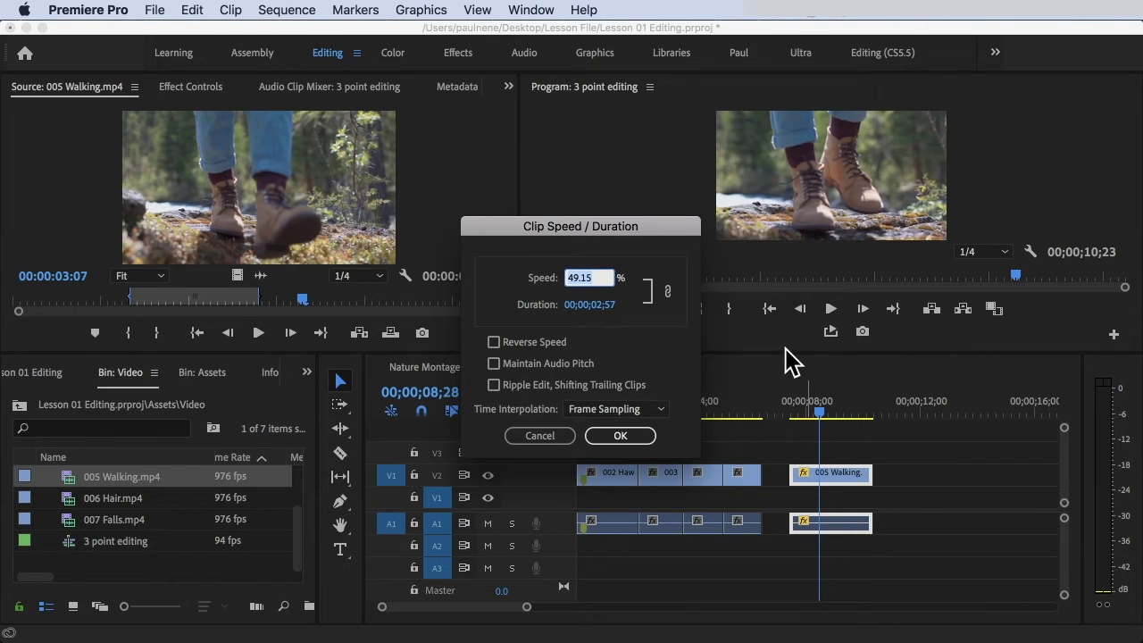
left_click(545, 437)
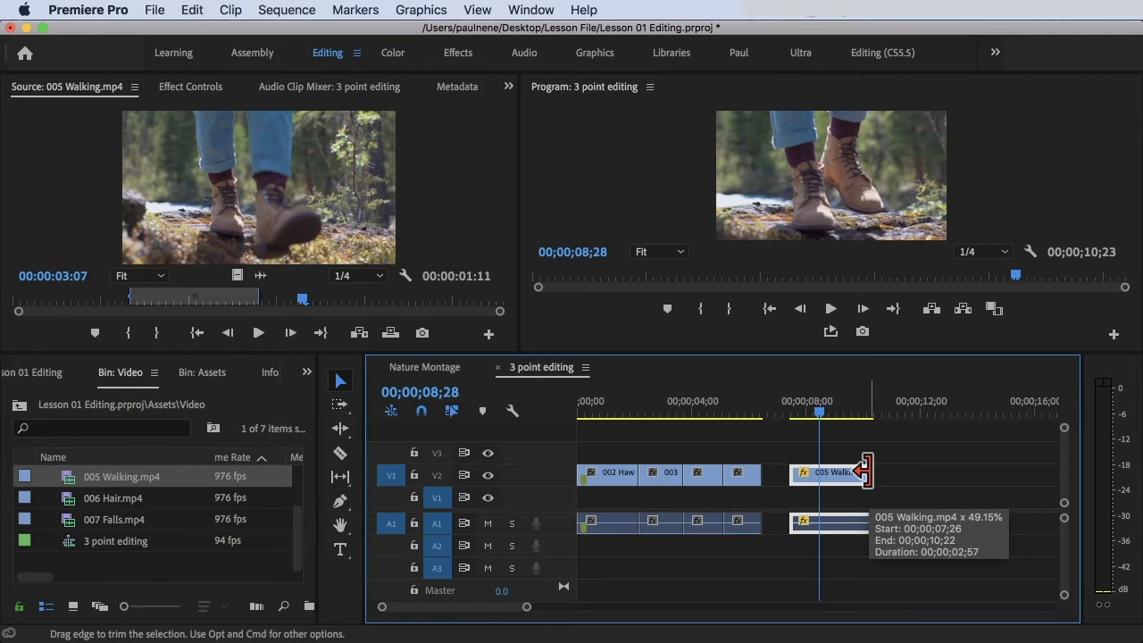
- Undo the overwrite edit of 005 Walking.mp4 and the sequence Out point
key("super+z")
key("super+z")
key("super+z")
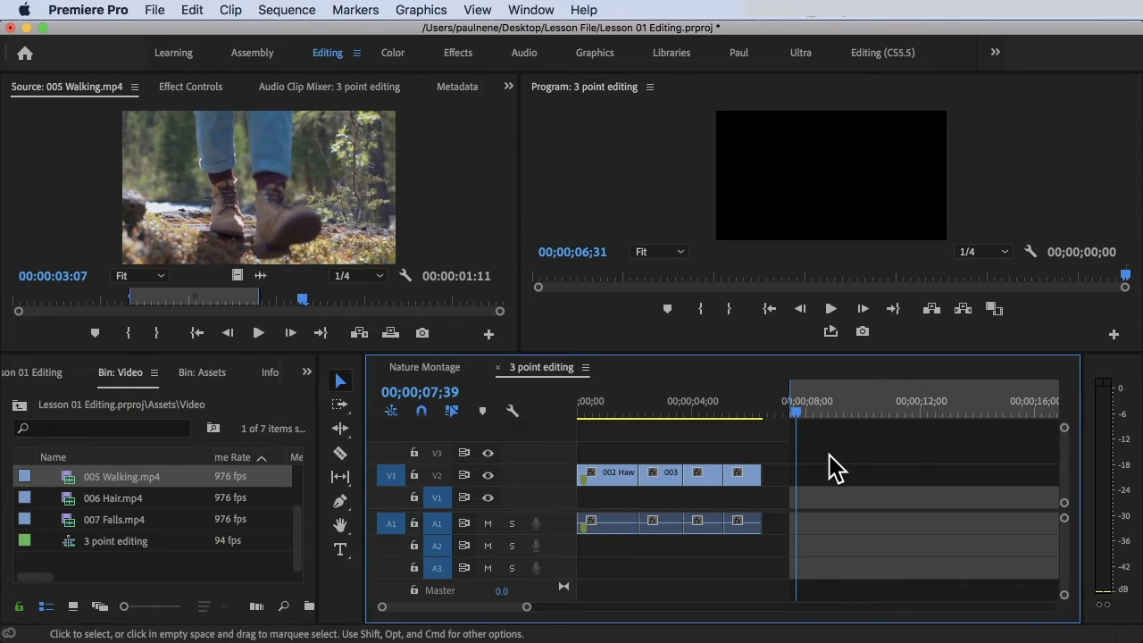
- Mark a sequence range about 00;00;02;27 long with In and Out points just after the last clip
mouse_move(807, 408)
left_mouse_down()
mouse_move(761, 399)
mouse_move(841, 411)
mouse_move(775, 414)
left_mouse_up()
key("i")
key("o")
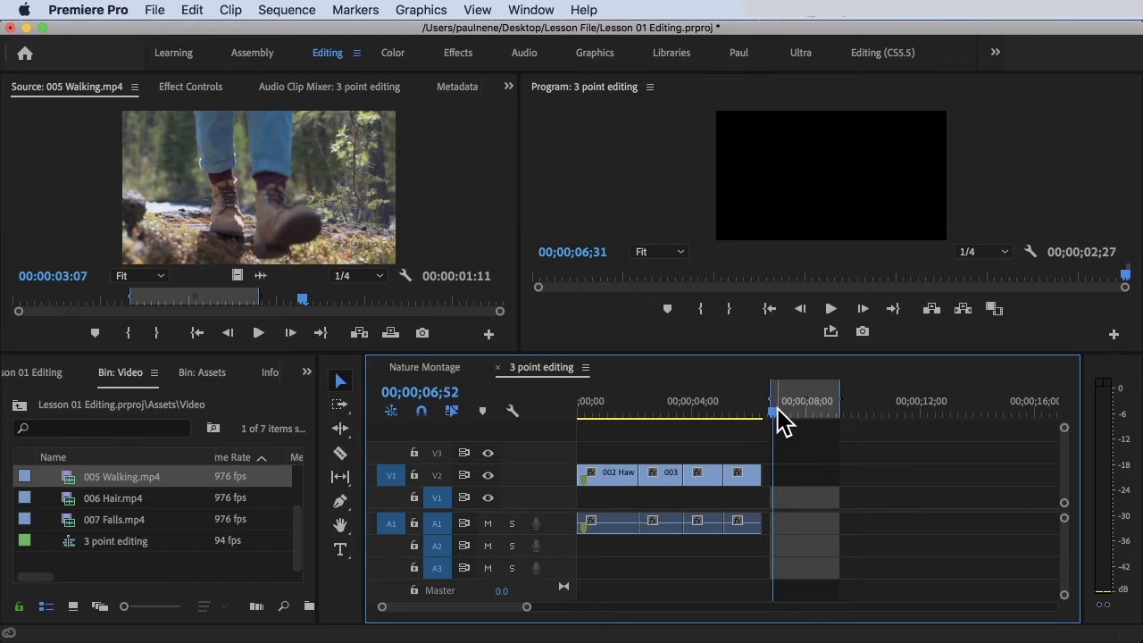
- Try inserting 005 Walking.mp4 into the marked range with the Ignore Source In Point option, then cancel the Fit Clip operation
left_click(233, 195)
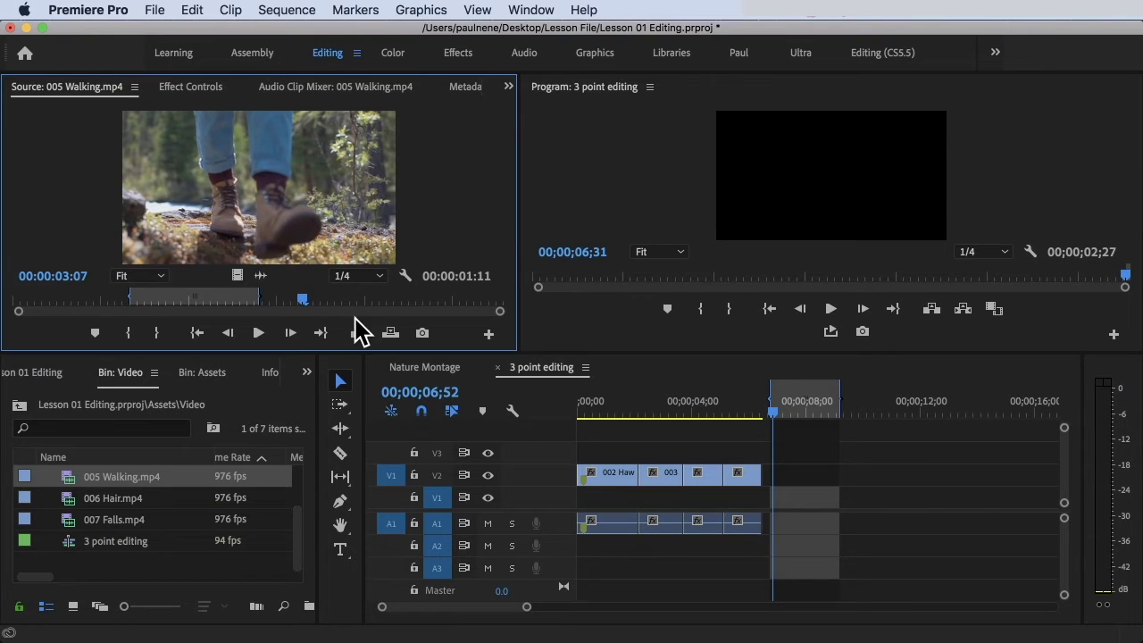
left_click(360, 335)
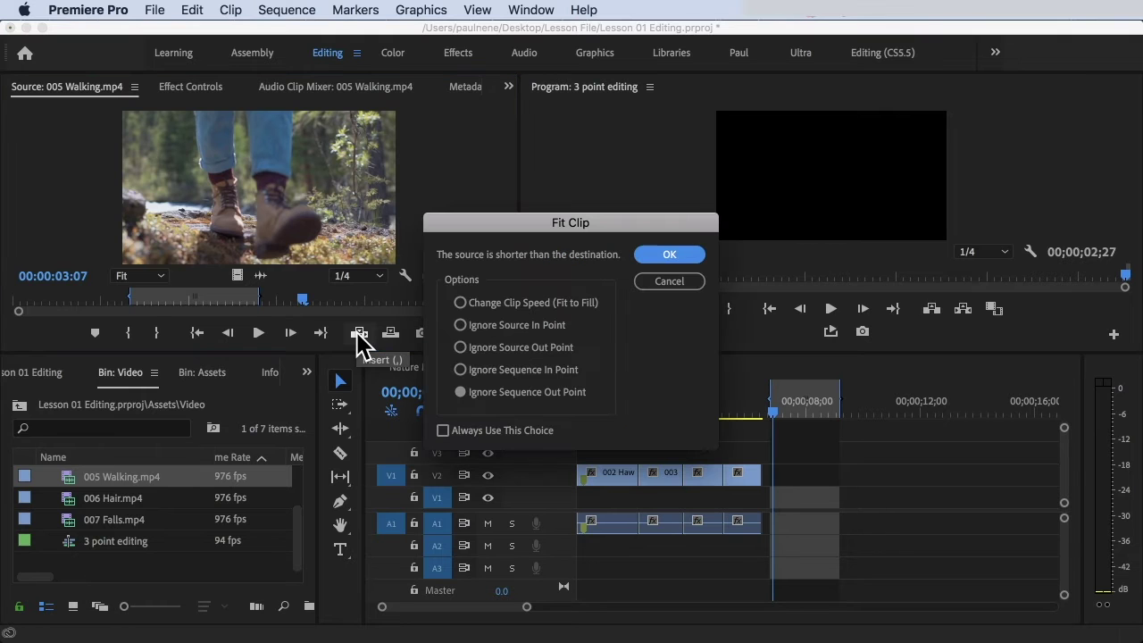
left_click(460, 325)
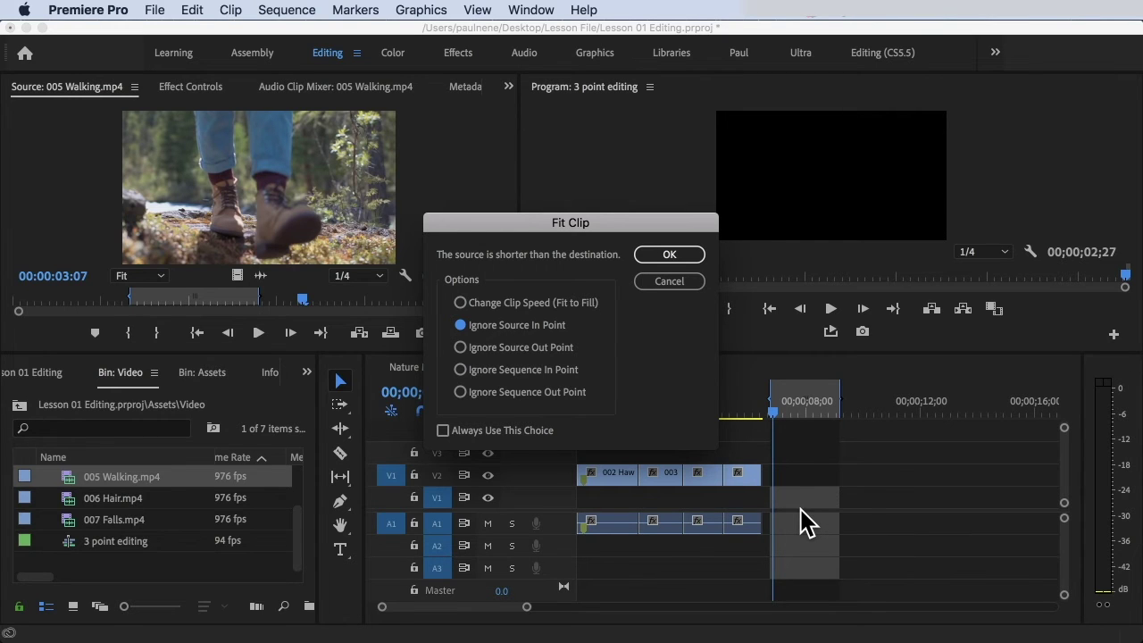
left_click(671, 282)
- Clear the sequence In and Out points and delete all clips from the 3 point editing sequence
key("alt+x")
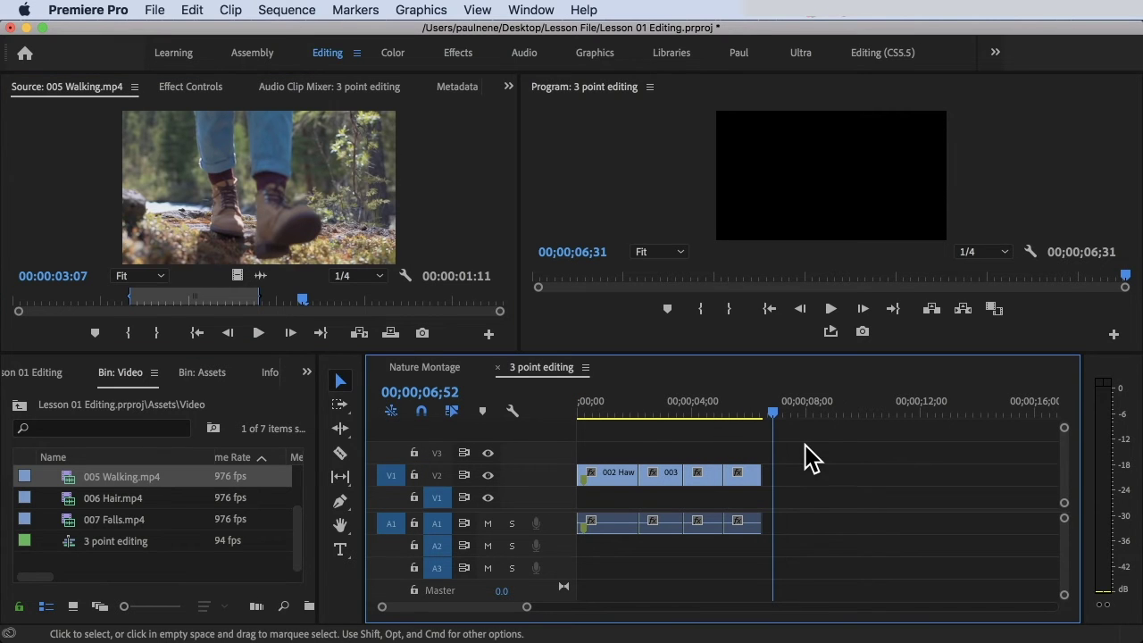
left_click_drag(818, 548, 603, 451)
key("Delete")
- Mark the empty sequence with an In point at 00;00;00;00 and an Out point at 00;00;02;05
left_click_drag(638, 414, 518, 413)
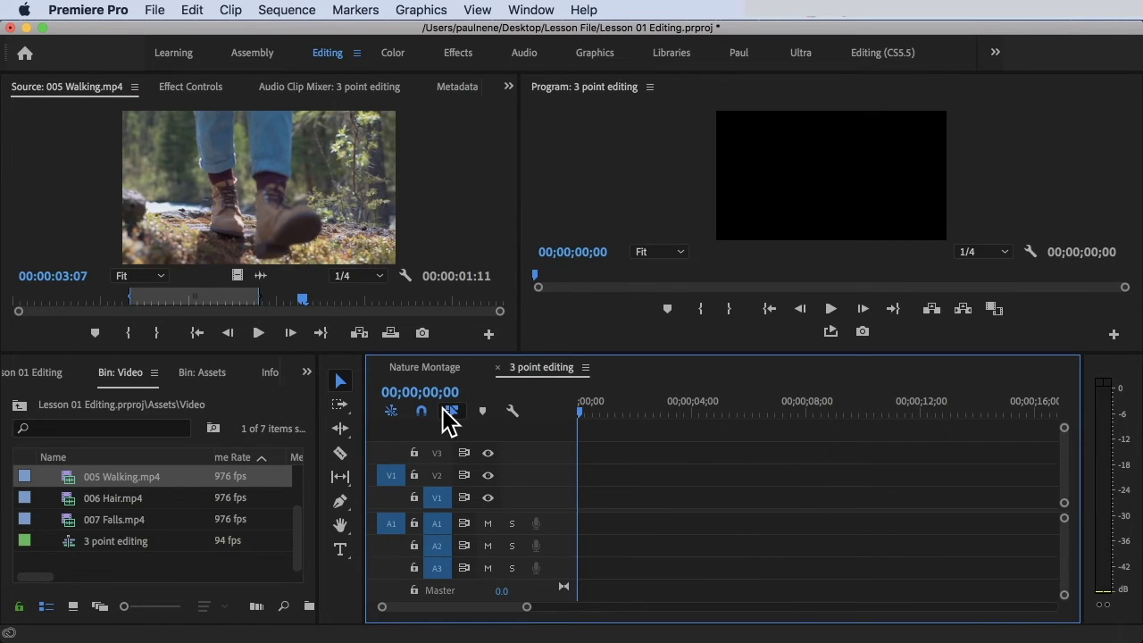
left_click_drag(581, 411, 639, 412)
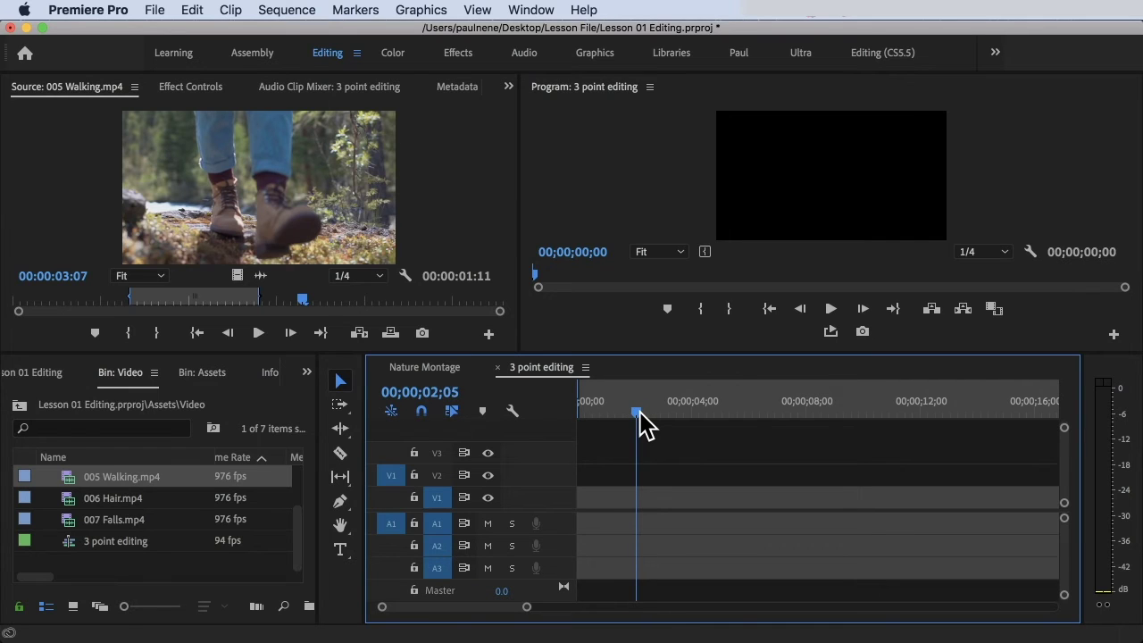
key("o")
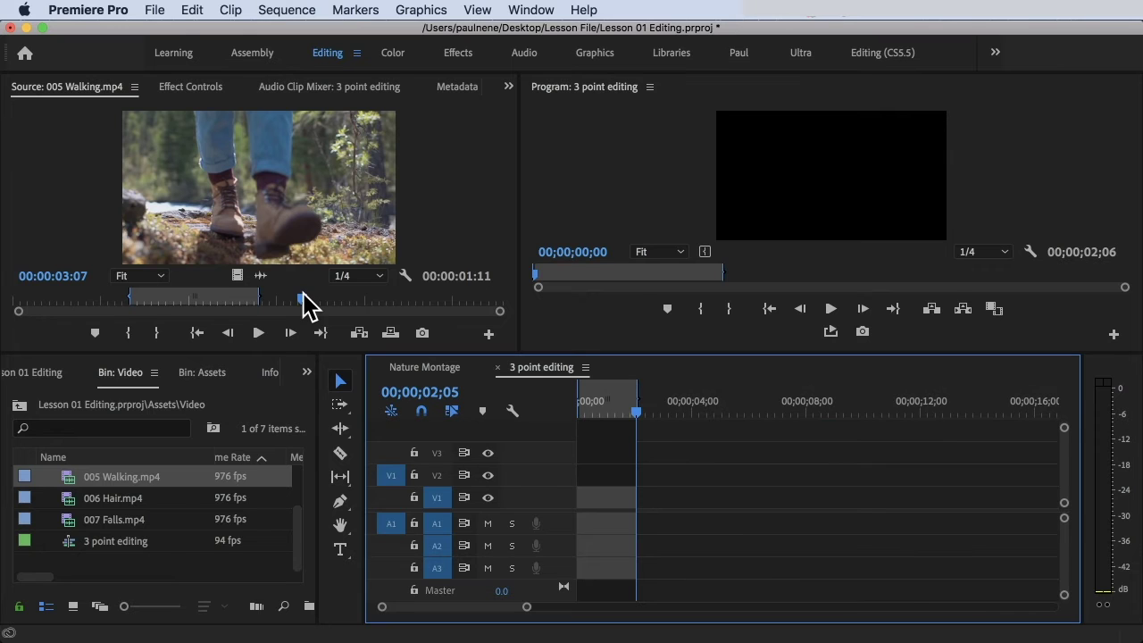
- Set the source In point of 005 Walking.mp4 to the clip's start and its Out point to 00:00:03:07
left_click_drag(148, 312, 106, 299)
key("i")
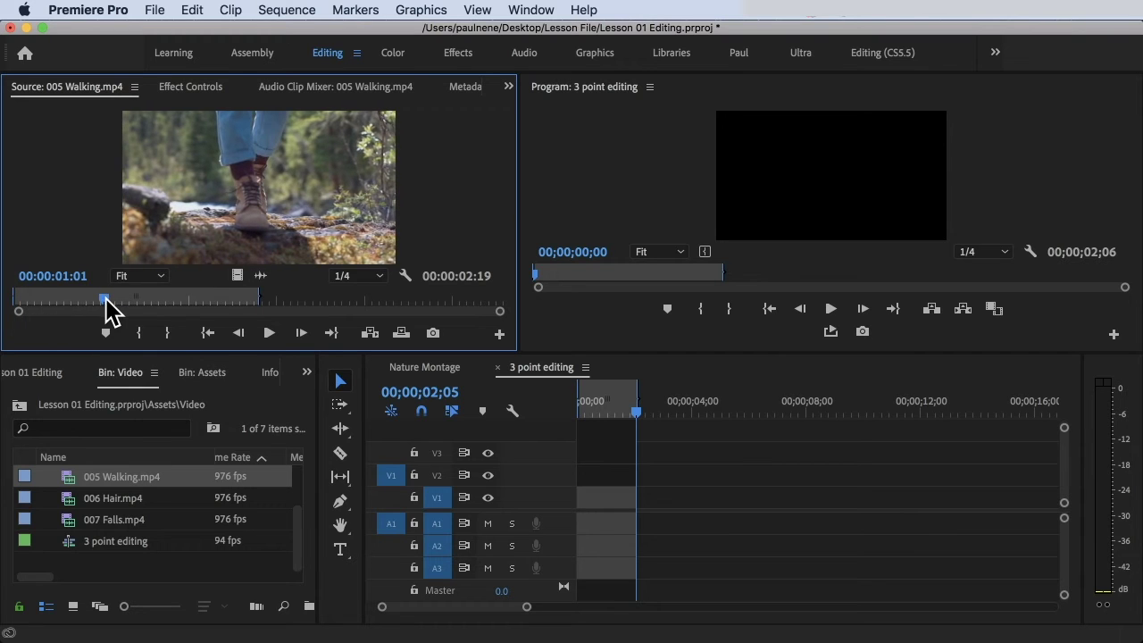
key("o")
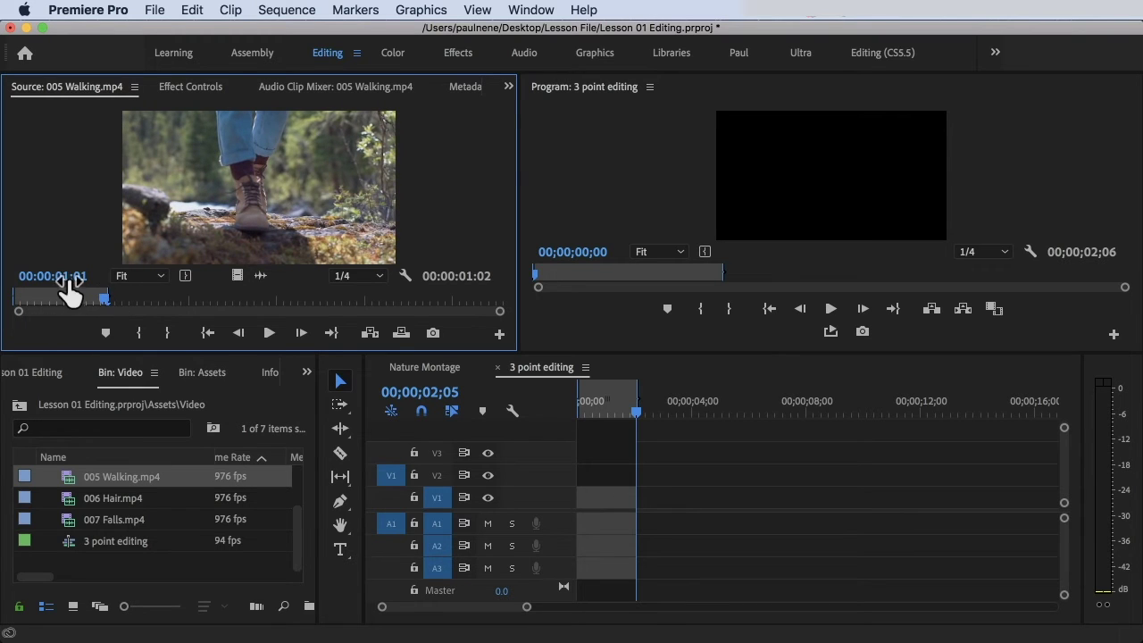
left_click_drag(108, 301, 303, 302)
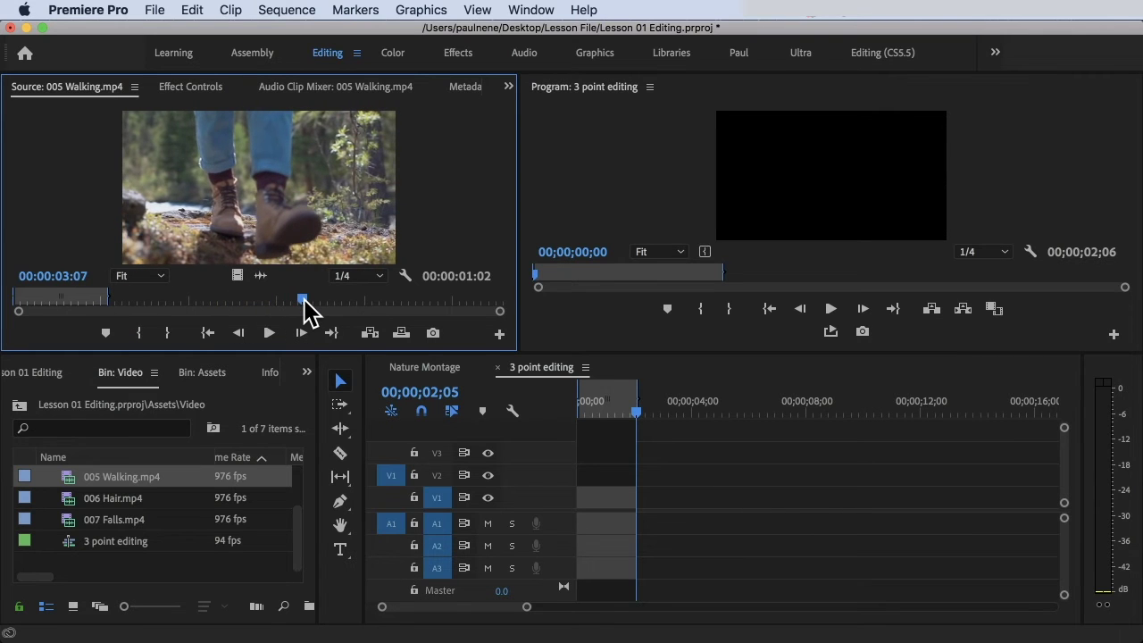
key("o")
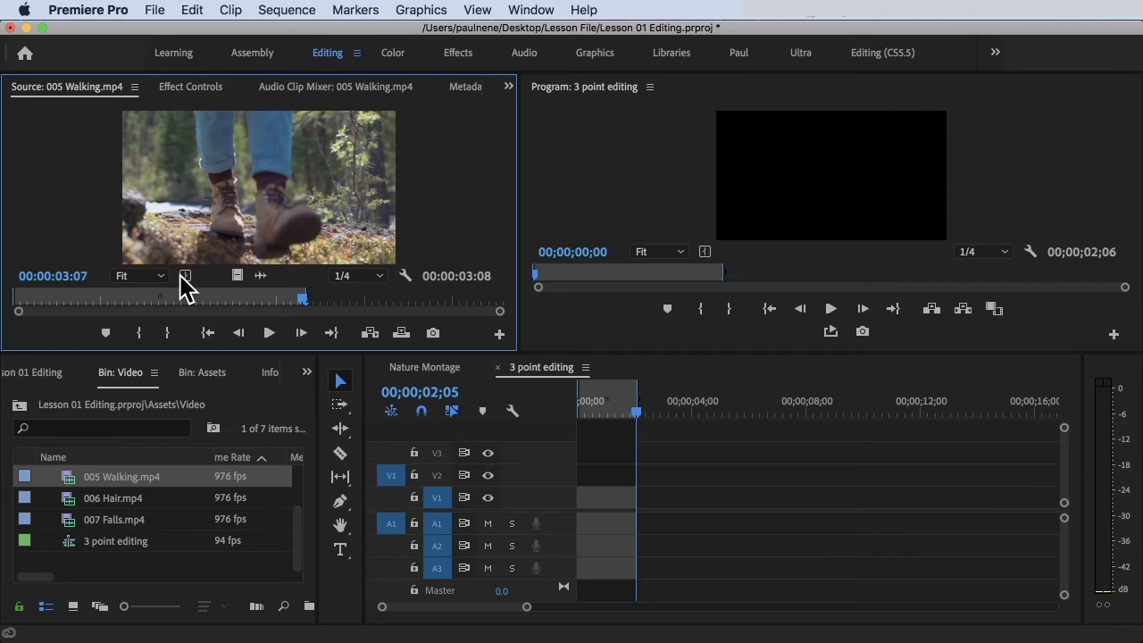
- Try inserting the marked range of 005 Walking.mp4 into the sequence range with the Change Clip Speed (Fit to Fill) option
mouse_move(638, 413)
left_mouse_down()
mouse_move(551, 408)
mouse_move(638, 414)
left_mouse_up()
left_click_drag(306, 300, 17, 301)
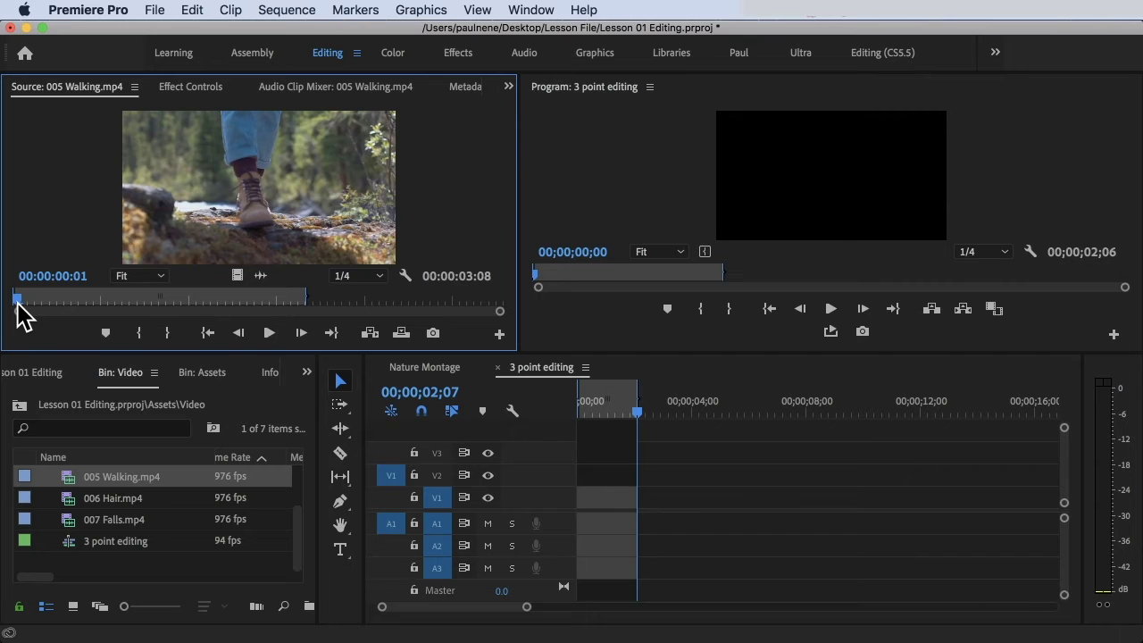
left_click_drag(18, 301, 300, 301)
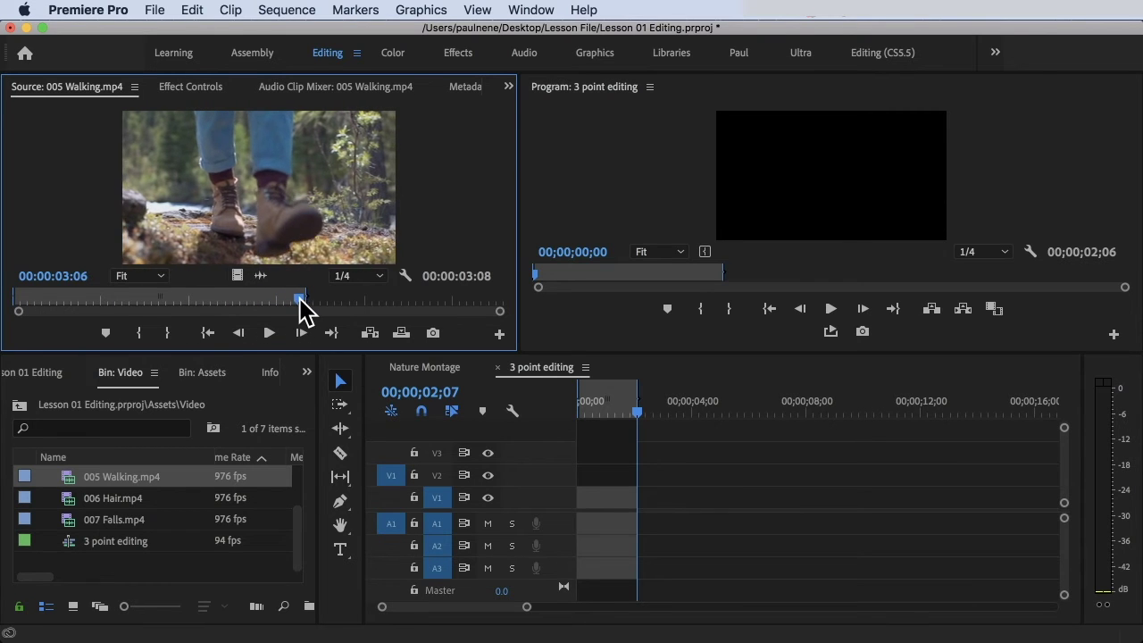
left_click(370, 334)
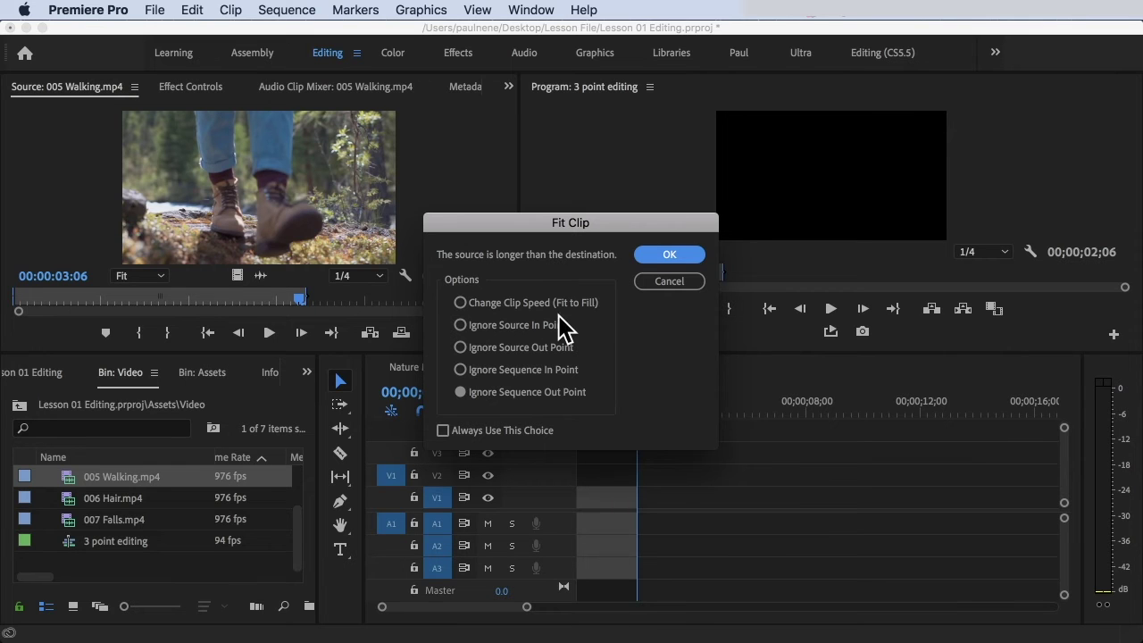
left_click(460, 303)
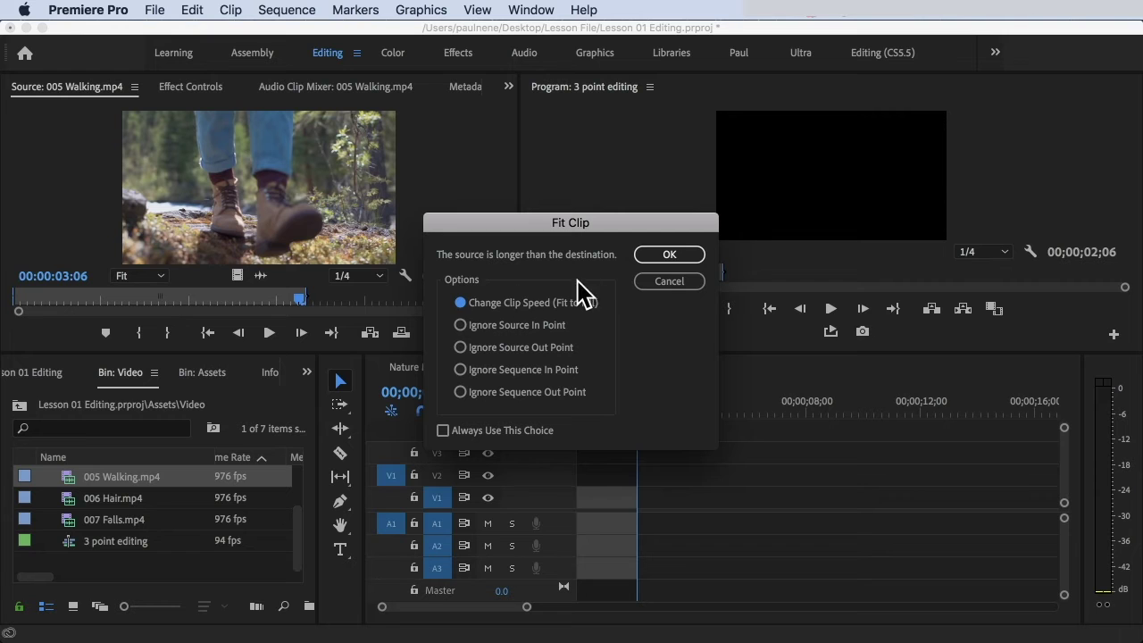
left_click(666, 256)
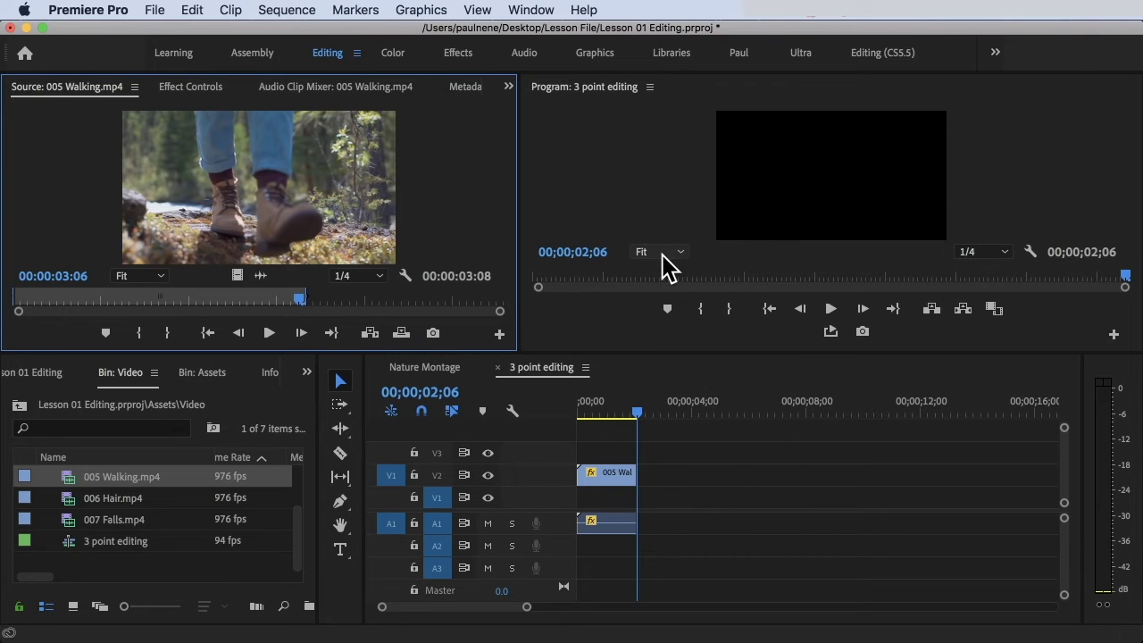
- Play the fitted walking clip in the sequence and check its speed in the Clip Speed / Duration settings
left_click(589, 414)
key("space")
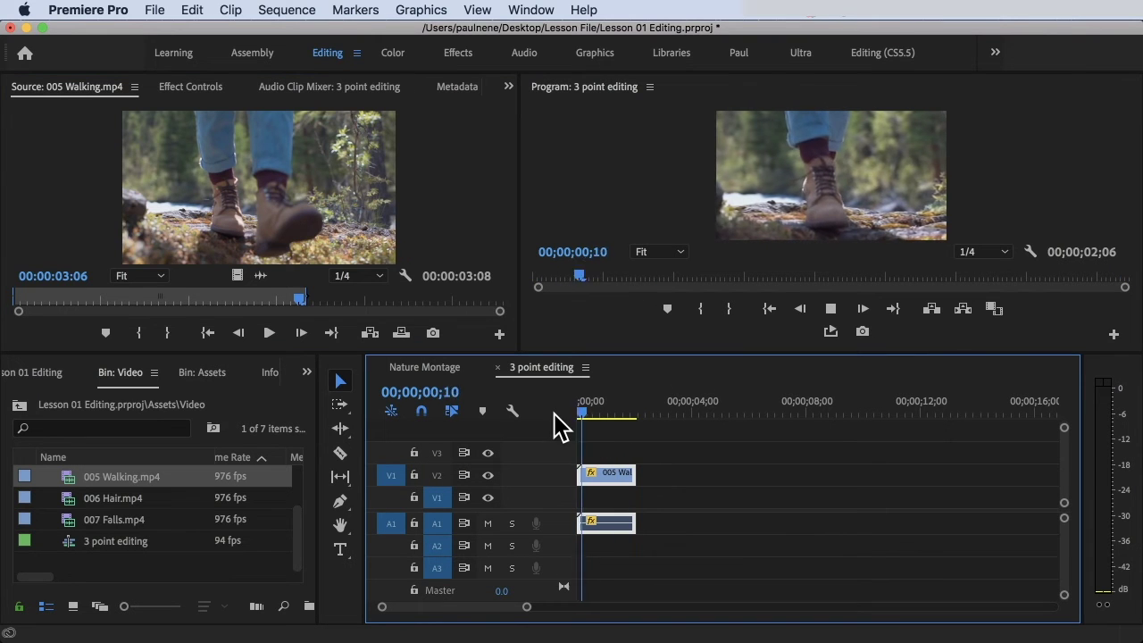
left_click(620, 479)
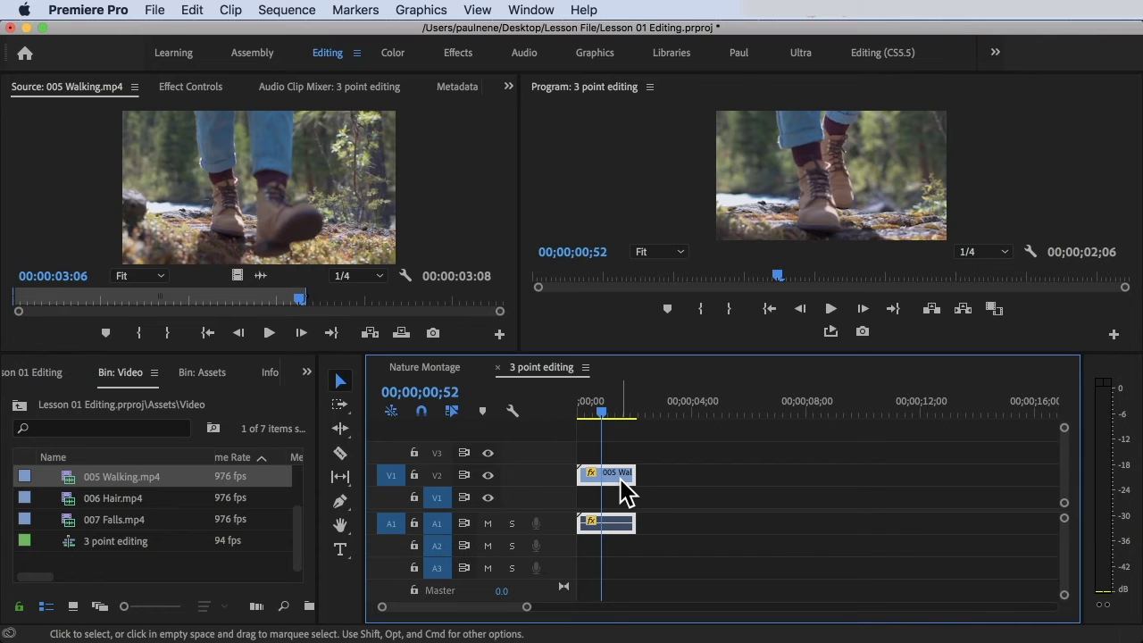
key("super+r")
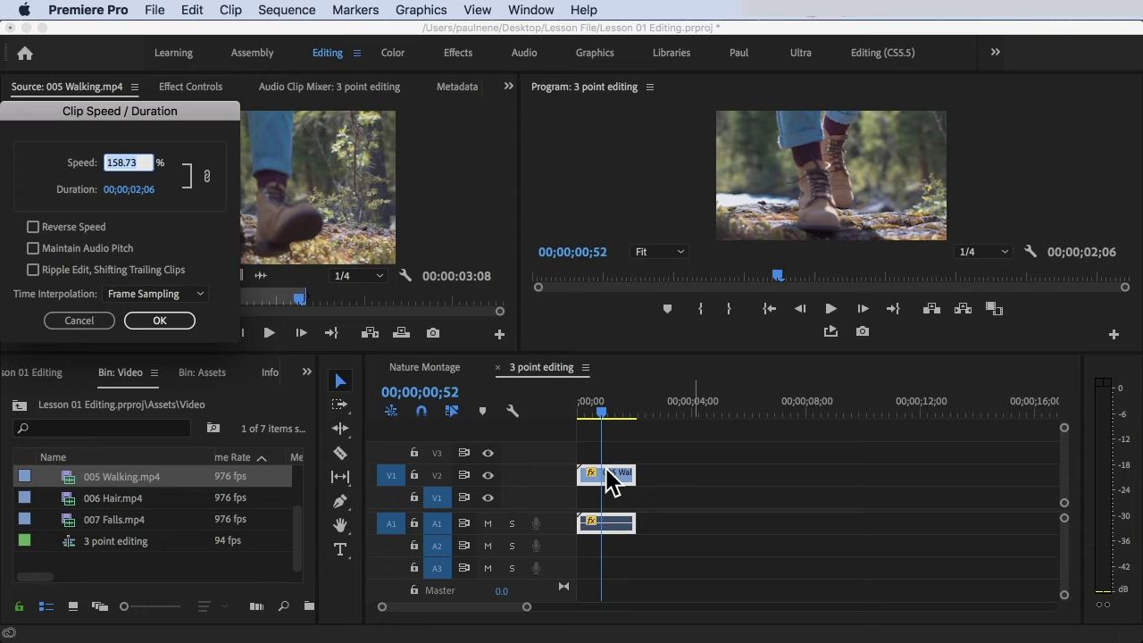
left_click(79, 322)
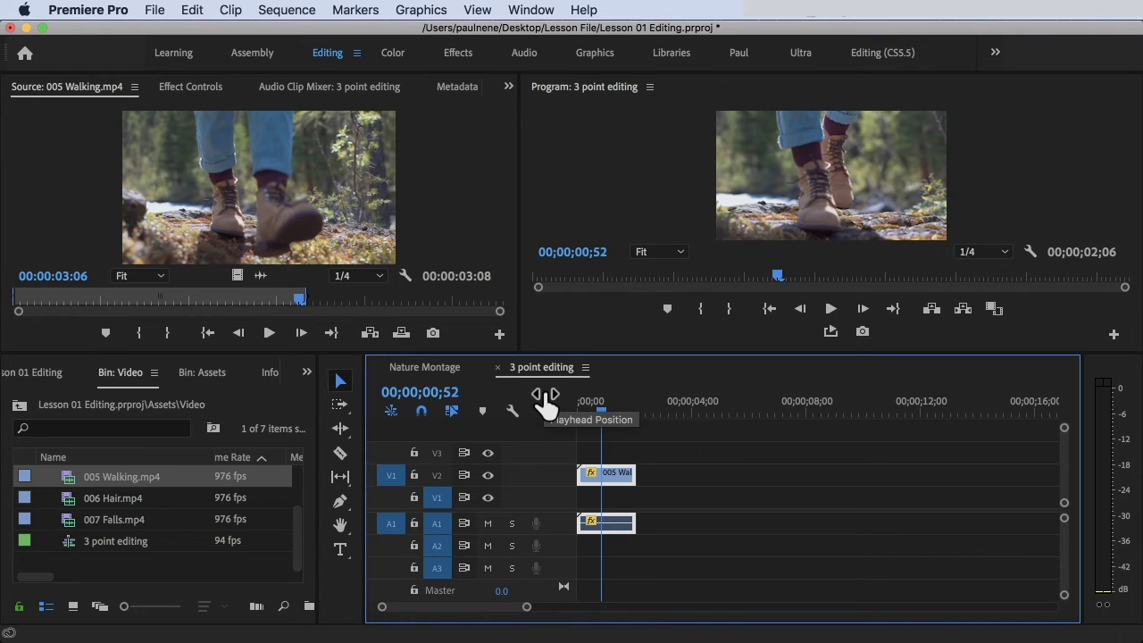
- Undo the Fit to Fill insert and try inserting 005 Walking.mp4 with the Ignore Source In Point option instead
key("super+z")
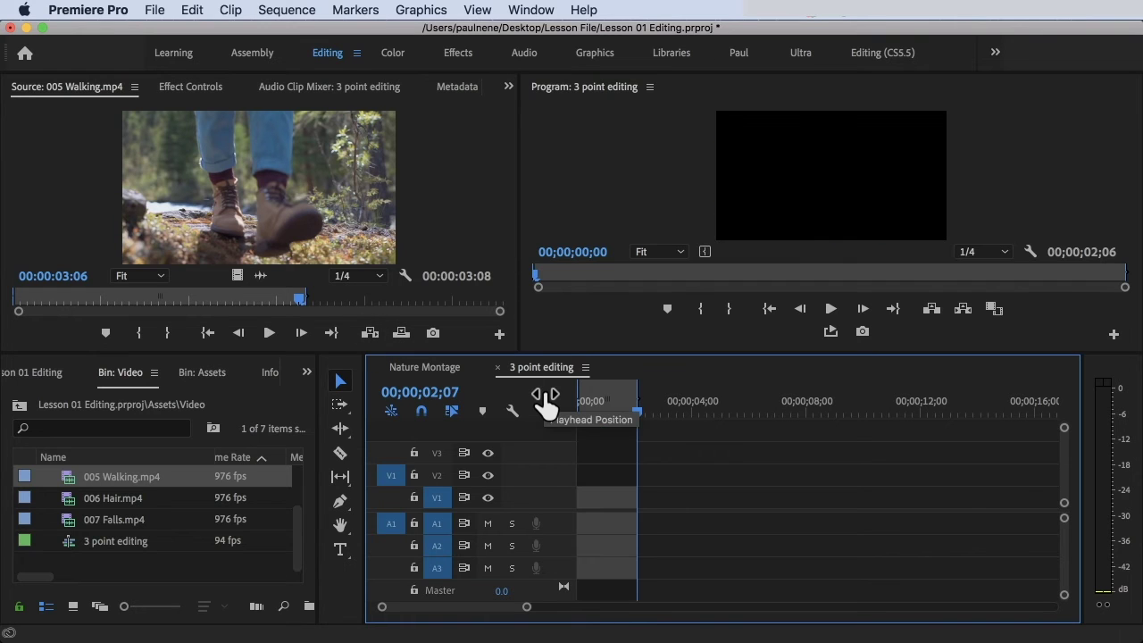
left_click(371, 334)
left_click(475, 325)
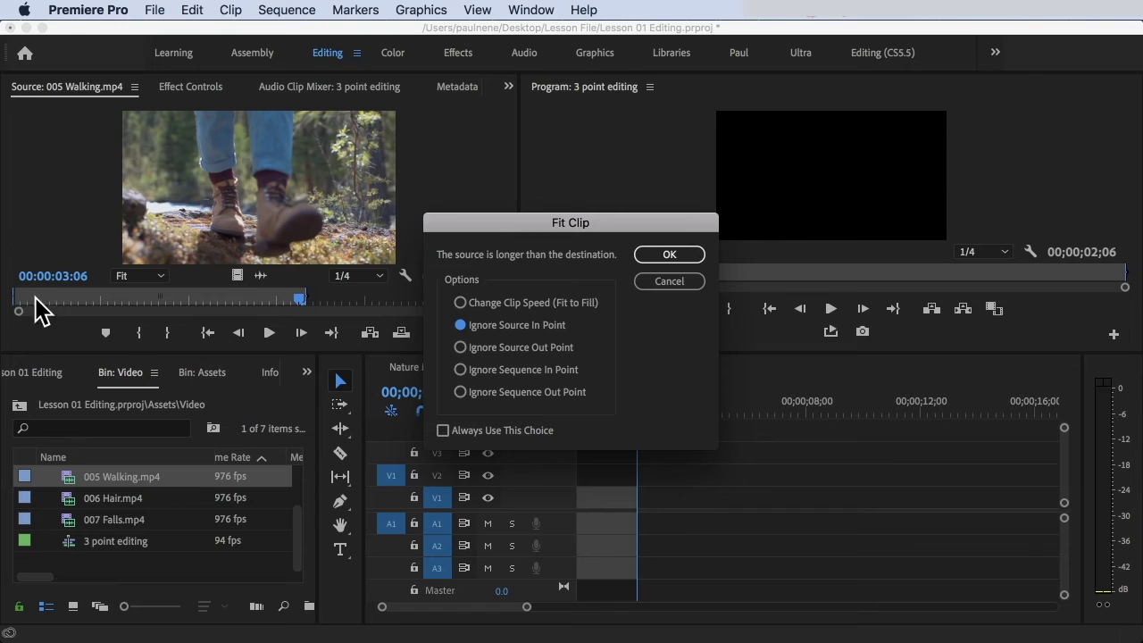
left_click(669, 254)
key("Up")
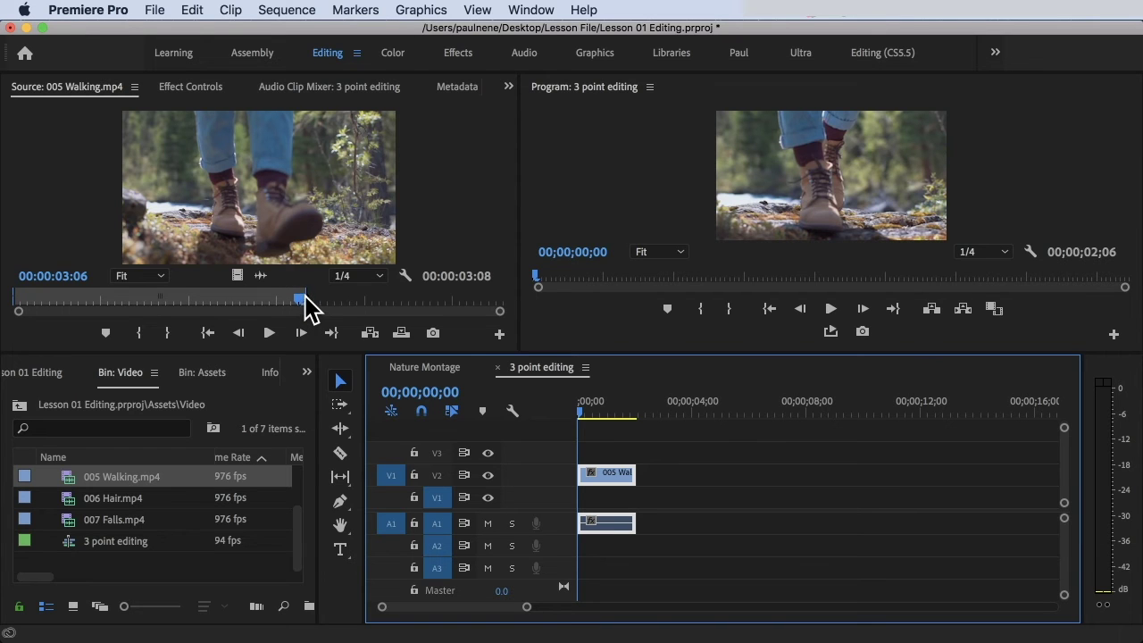
- Scrub the inserted clip and the source clip to compare their first and last frames
left_click_drag(586, 411, 637, 412)
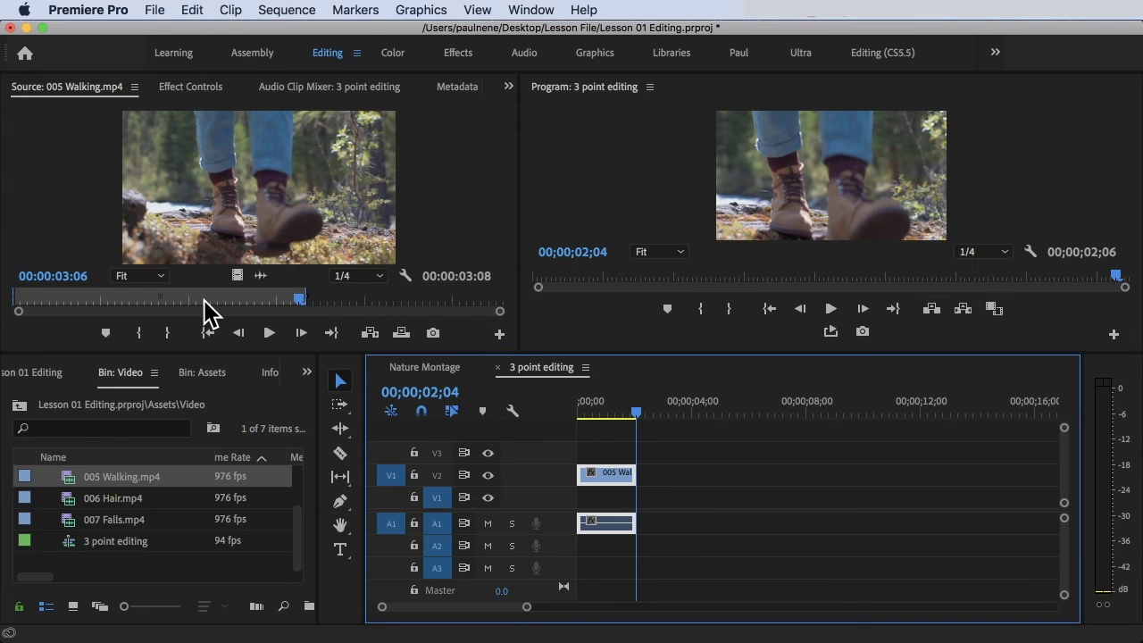
left_click_drag(636, 412, 577, 420)
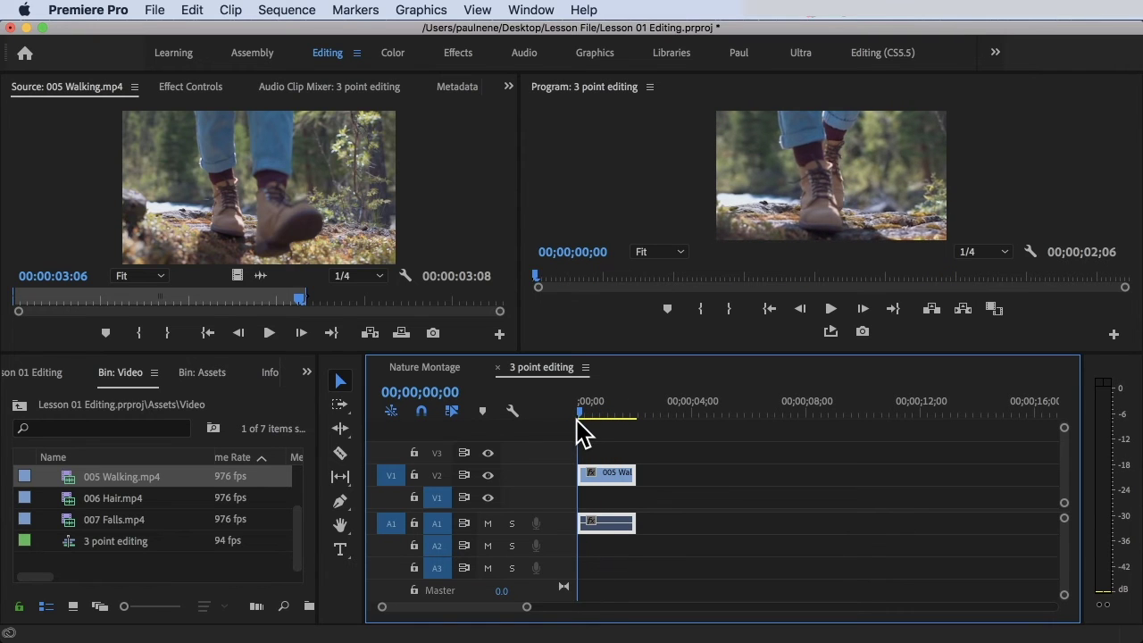
left_click_drag(297, 299, 127, 325)
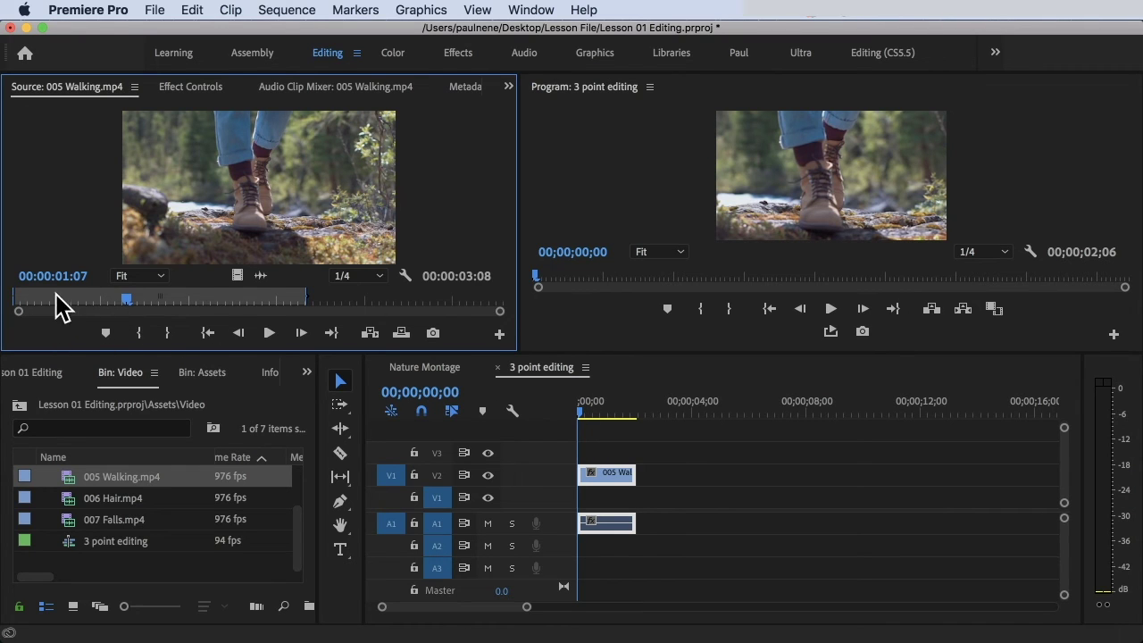
- Undo the Ignore Source In Point insert and try inserting 005 Walking.mp4 with the Ignore Source Out Point option
left_click(372, 337)
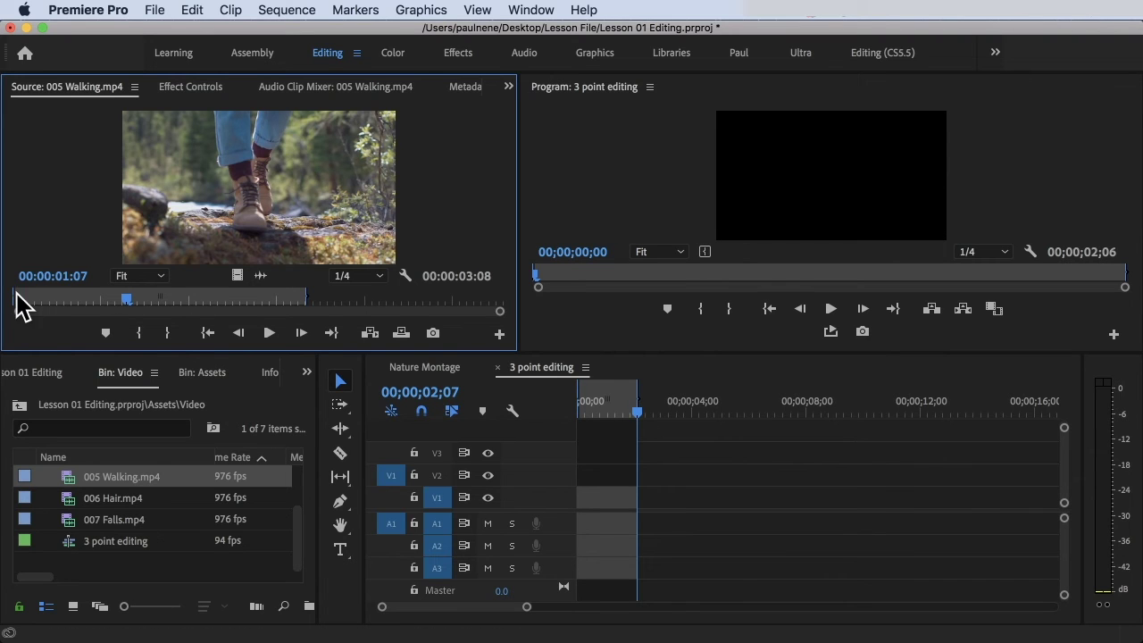
left_click(378, 332)
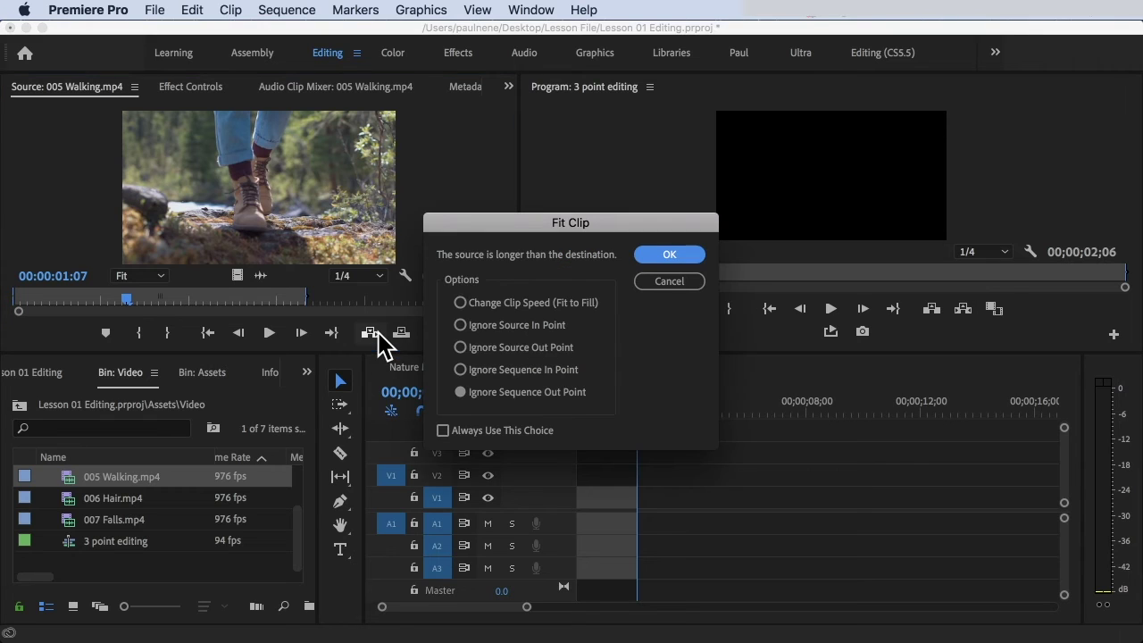
left_click(460, 348)
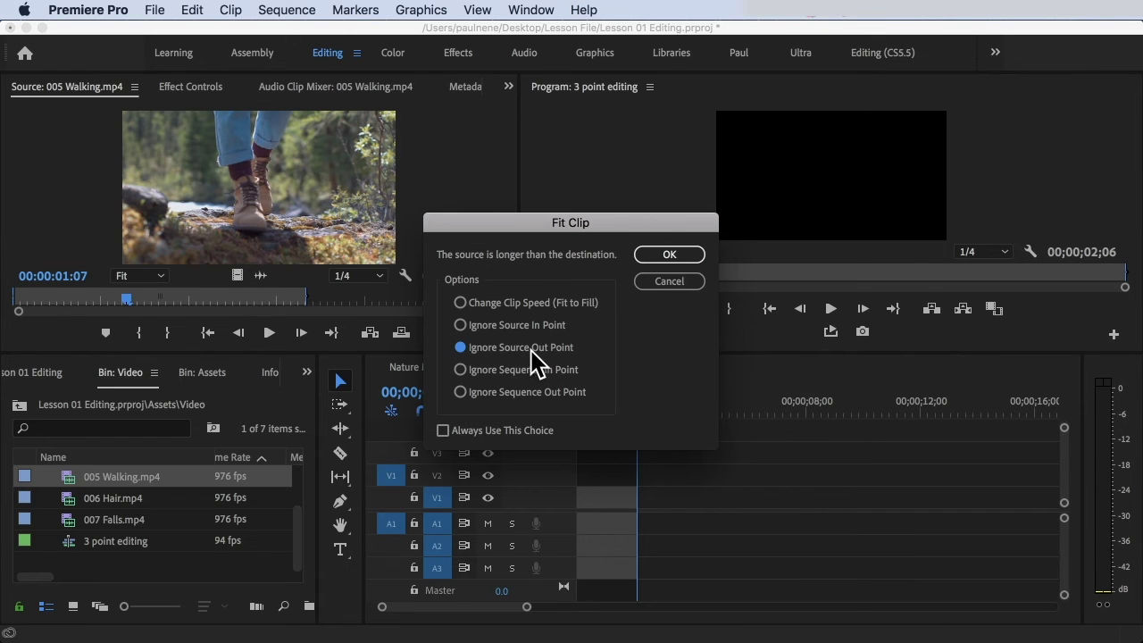
left_click(669, 254)
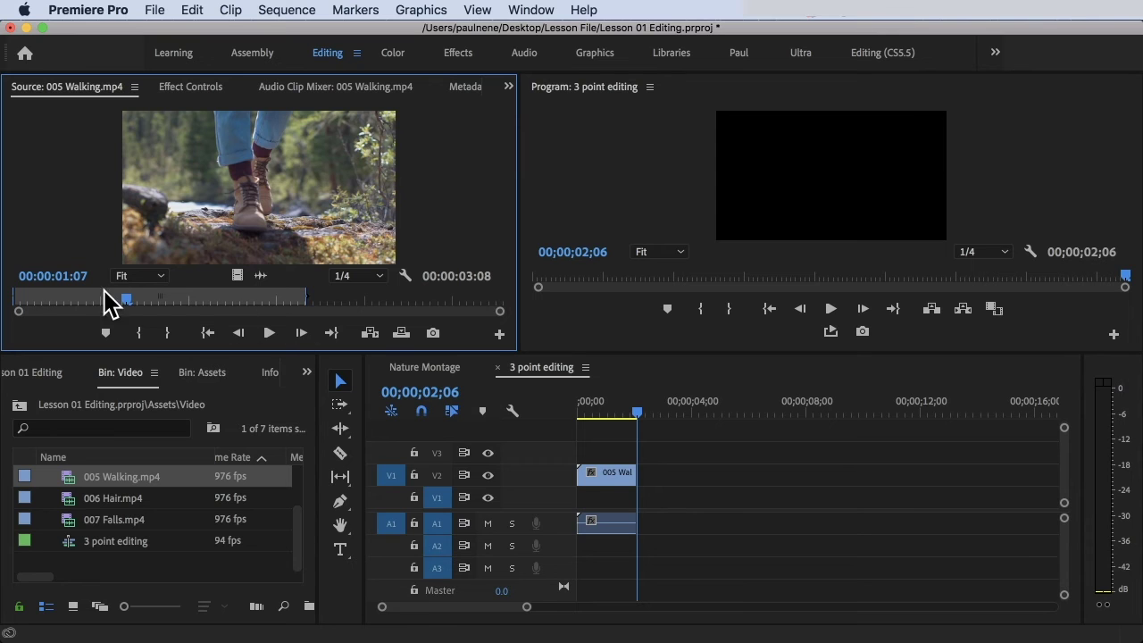
- Scrub through the source clip and play the inserted walking clip from the sequence start to compare their ranges
left_click_drag(634, 414, 521, 416)
left_click_drag(148, 307, 214, 300)
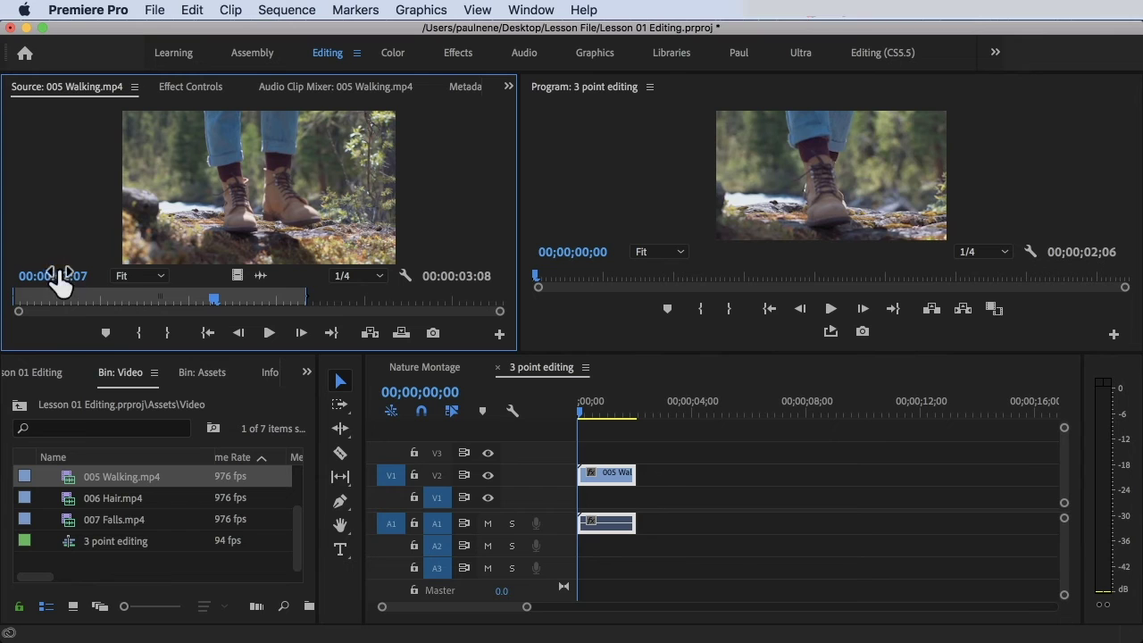
left_click(577, 414)
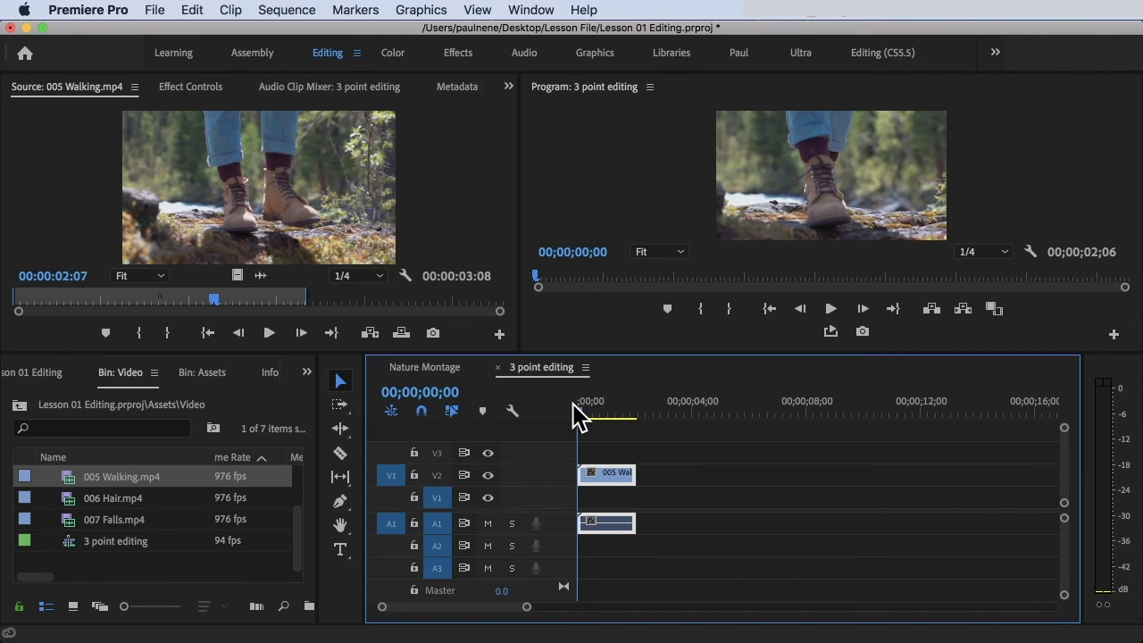
key("space")
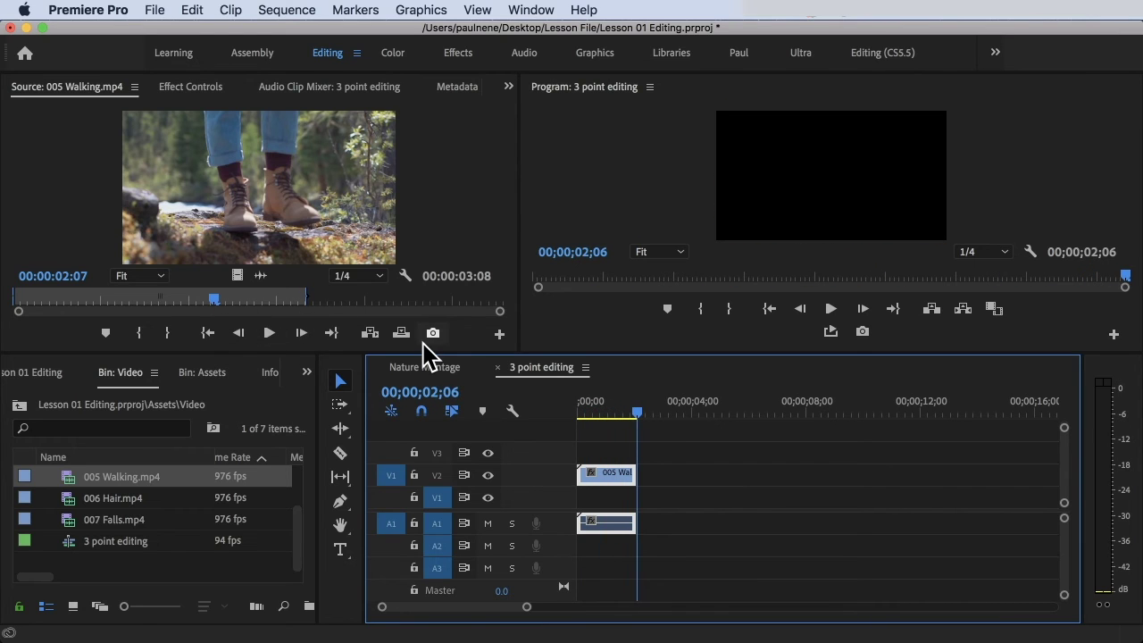
- Undo the Ignore Source Out Point insert, reopen the Fit Clip options for 005 Walking.mp4 and cancel them
key("super+z")
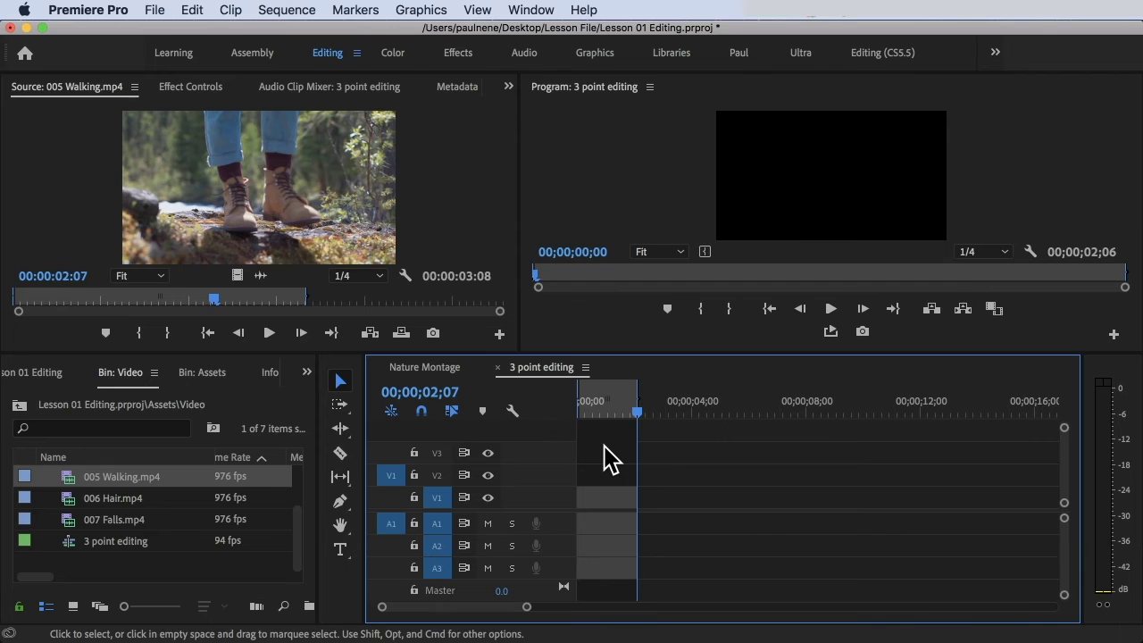
key("period")
key("super+z")
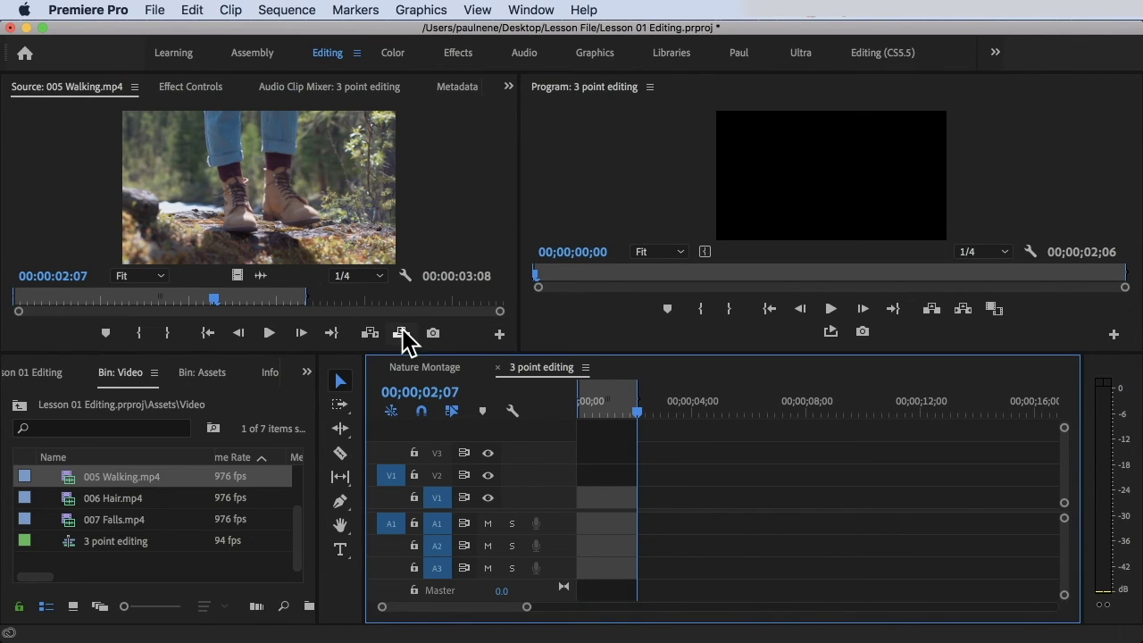
left_click(369, 333)
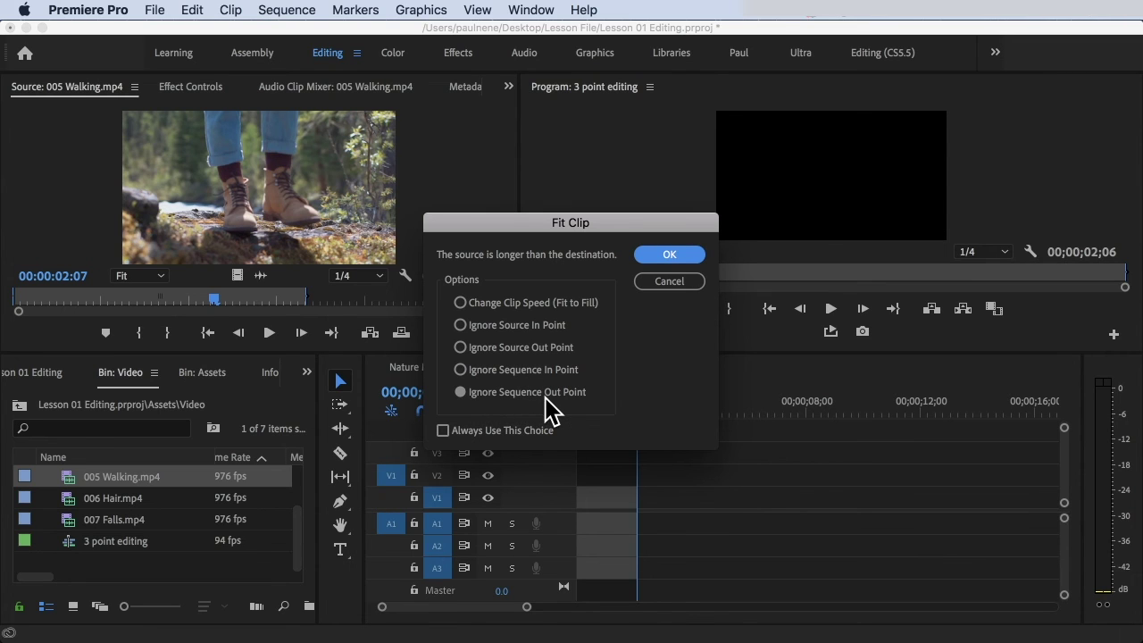
left_click_drag(546, 221, 714, 159)
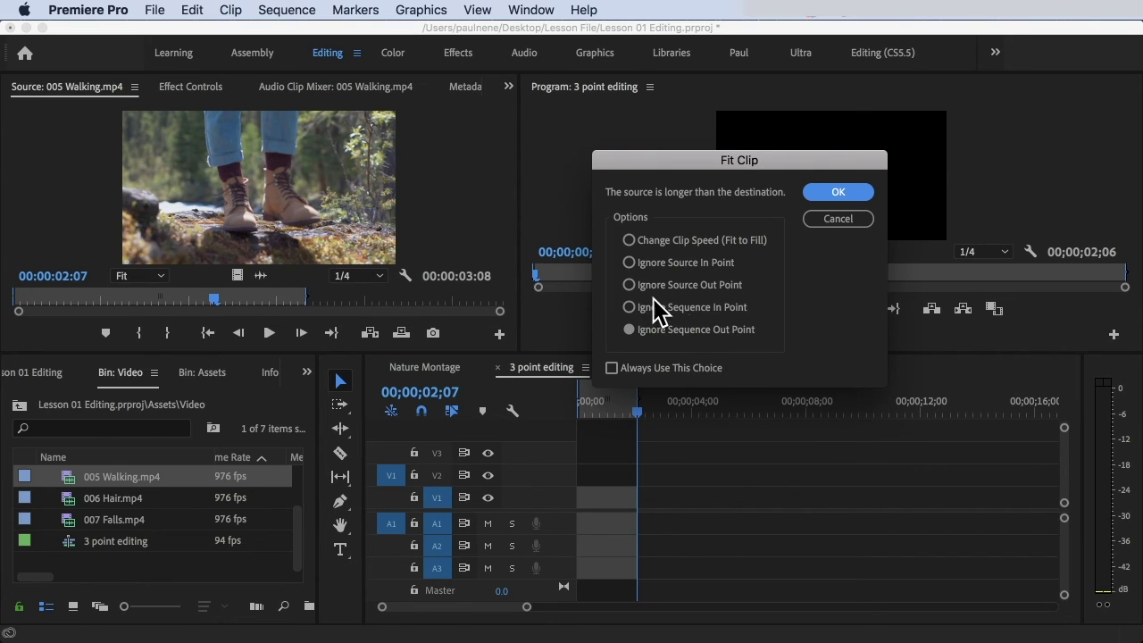
left_click(826, 222)
- Insert 005 Walking.mp4 into the marked range at the sequence start with the Change Clip Speed (Fit to Fill) option
left_click(580, 401)
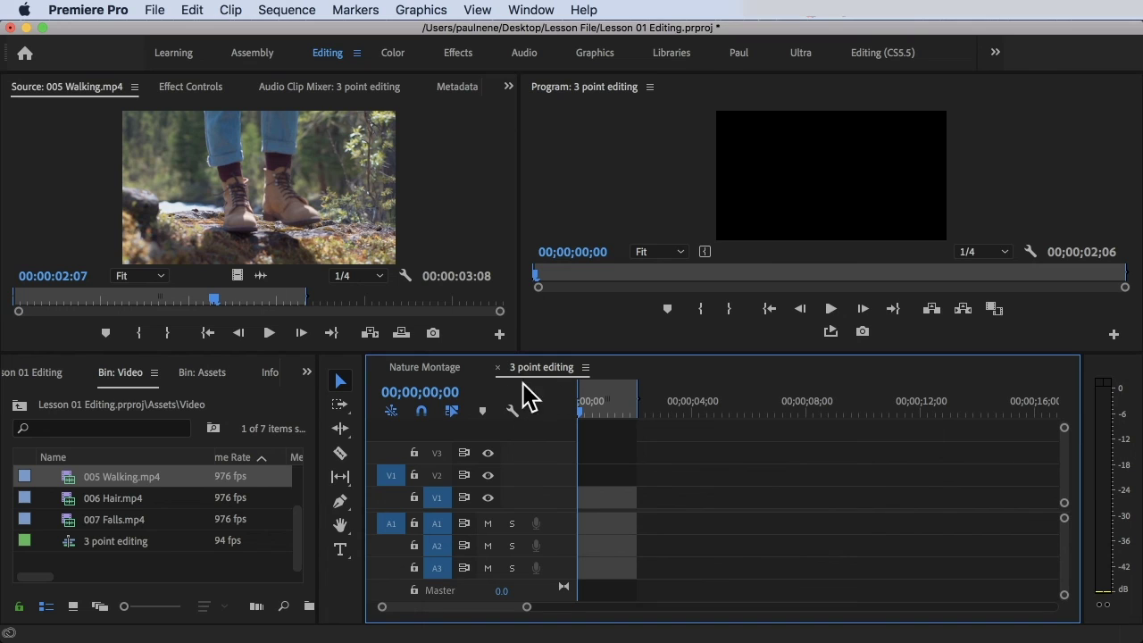
left_click(370, 332)
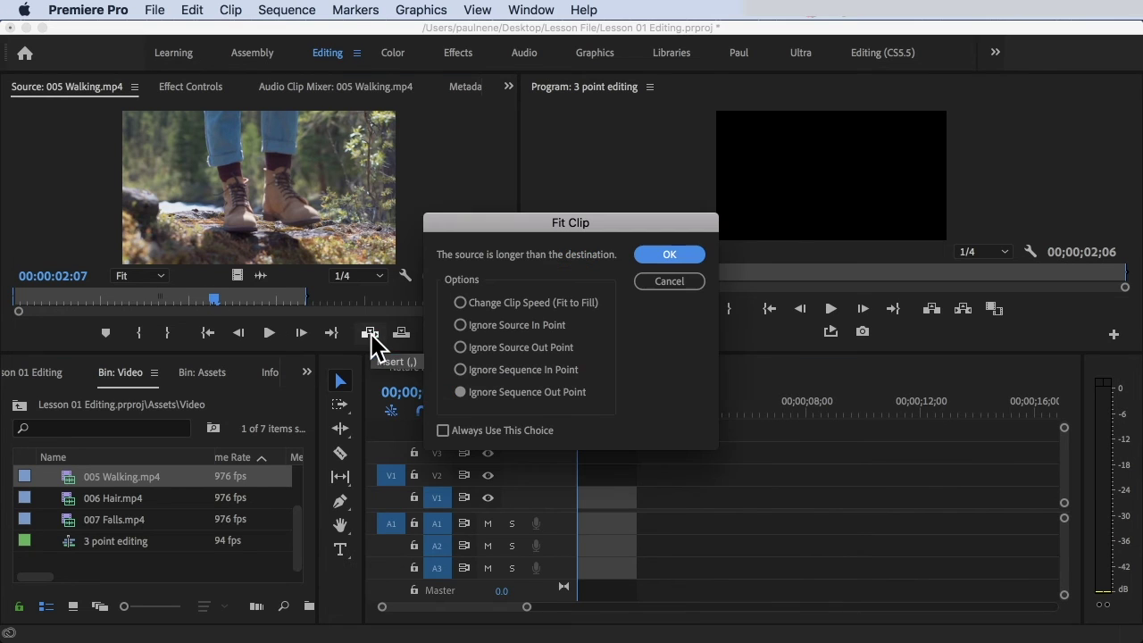
left_click(500, 303)
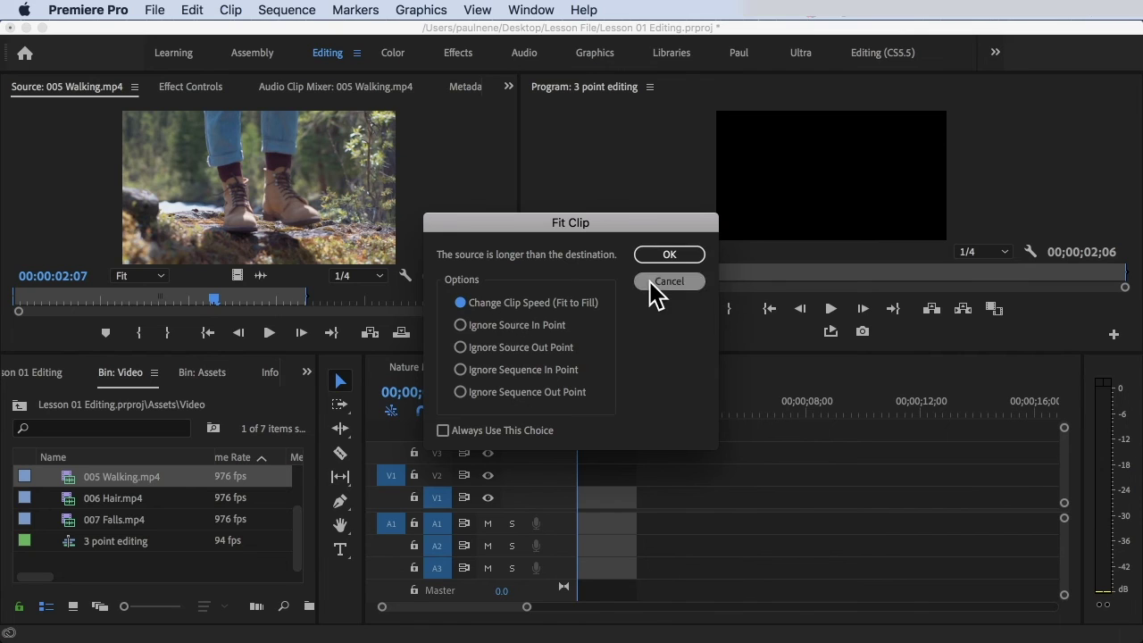
left_click(693, 259)
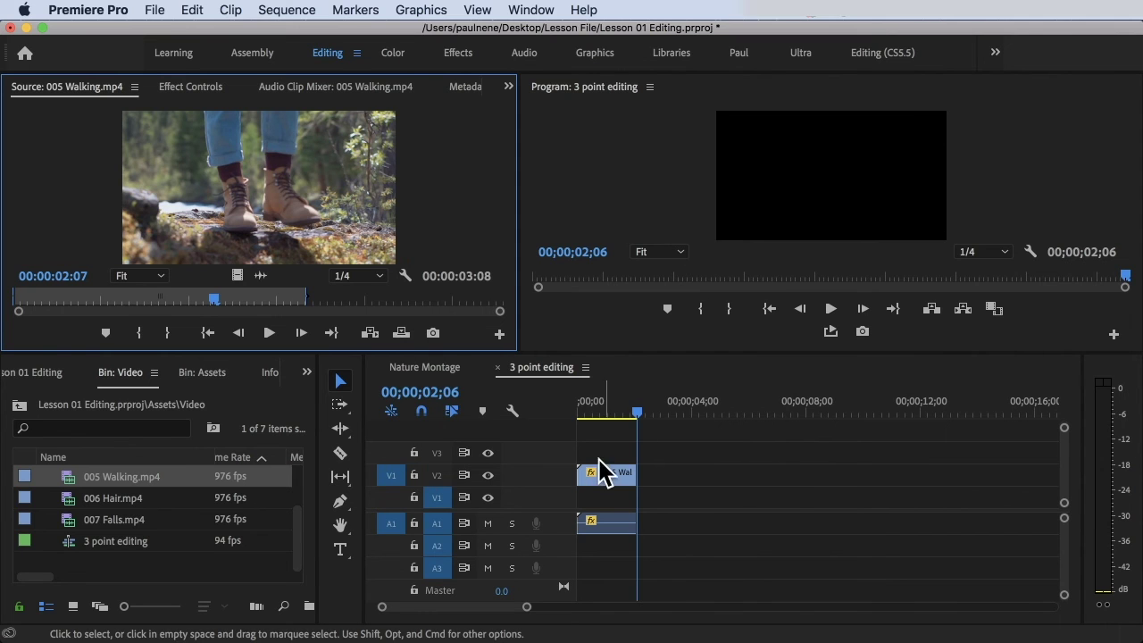
left_click(91, 499)
left_click(90, 500)
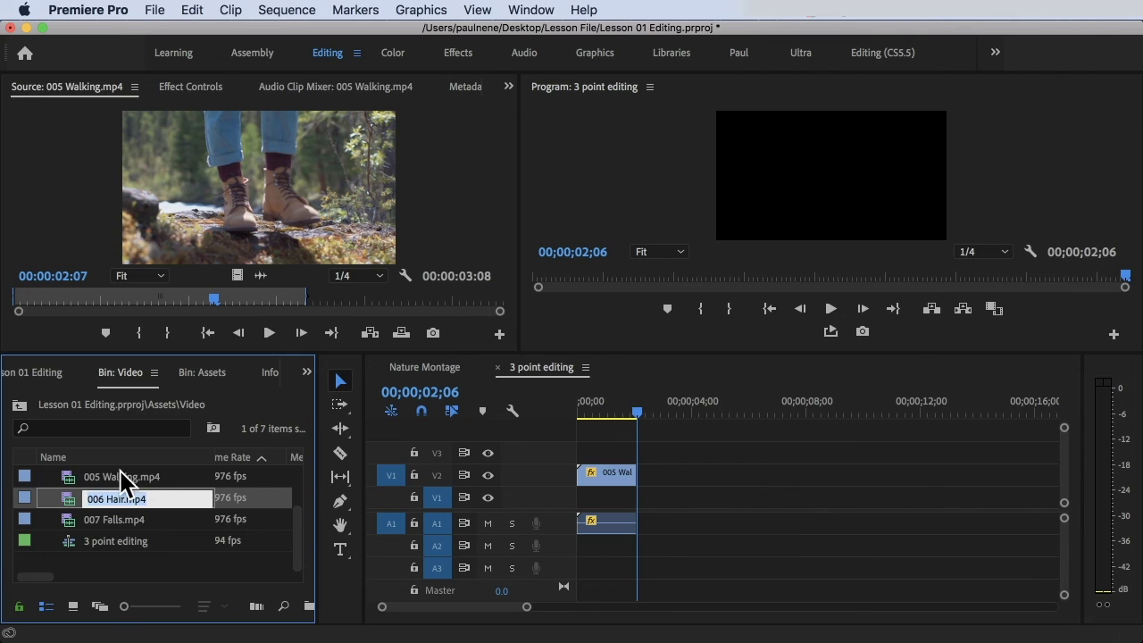
double_click(226, 510)
left_click(127, 499)
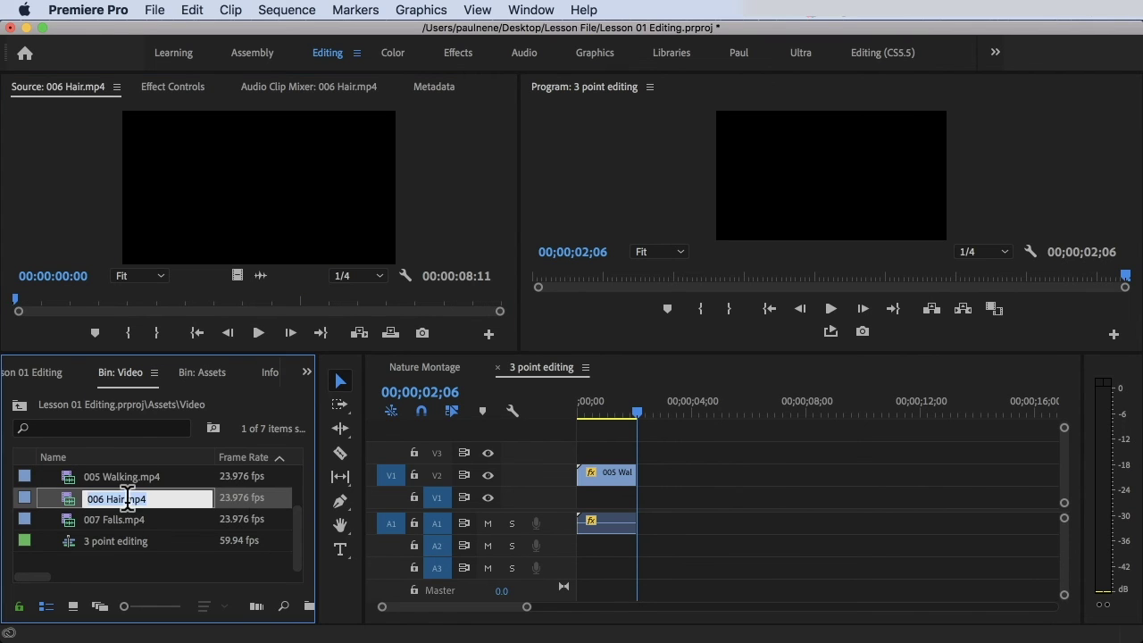
- Load 007 Falls.mp4 as the source and insert its marked range directly after the walking clip in the sequence
double_click(113, 525)
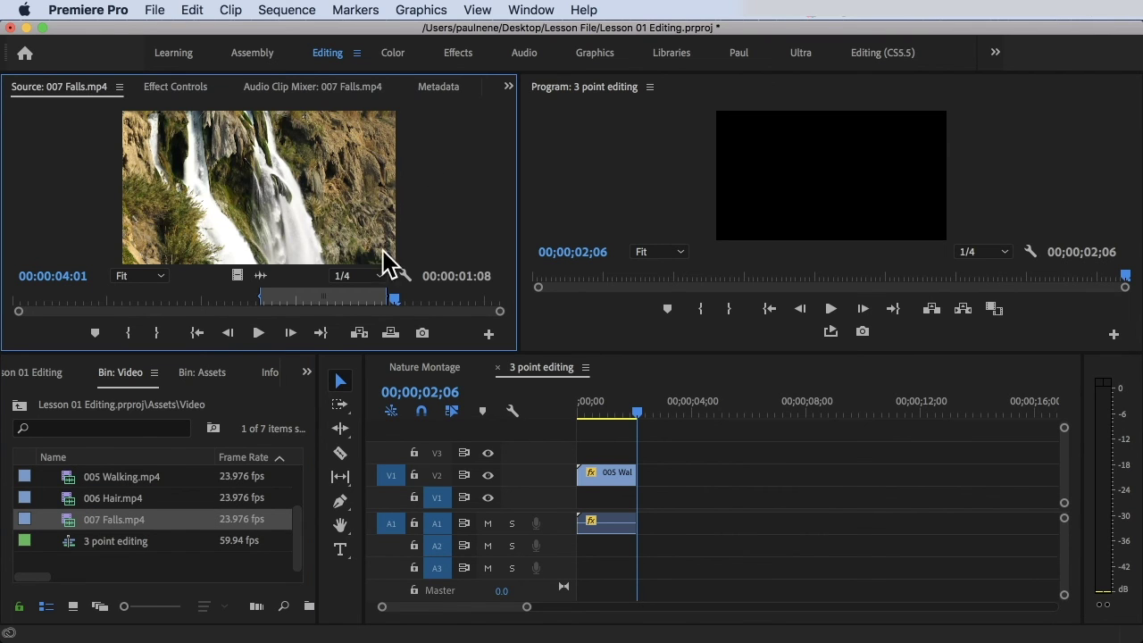
left_click(362, 334)
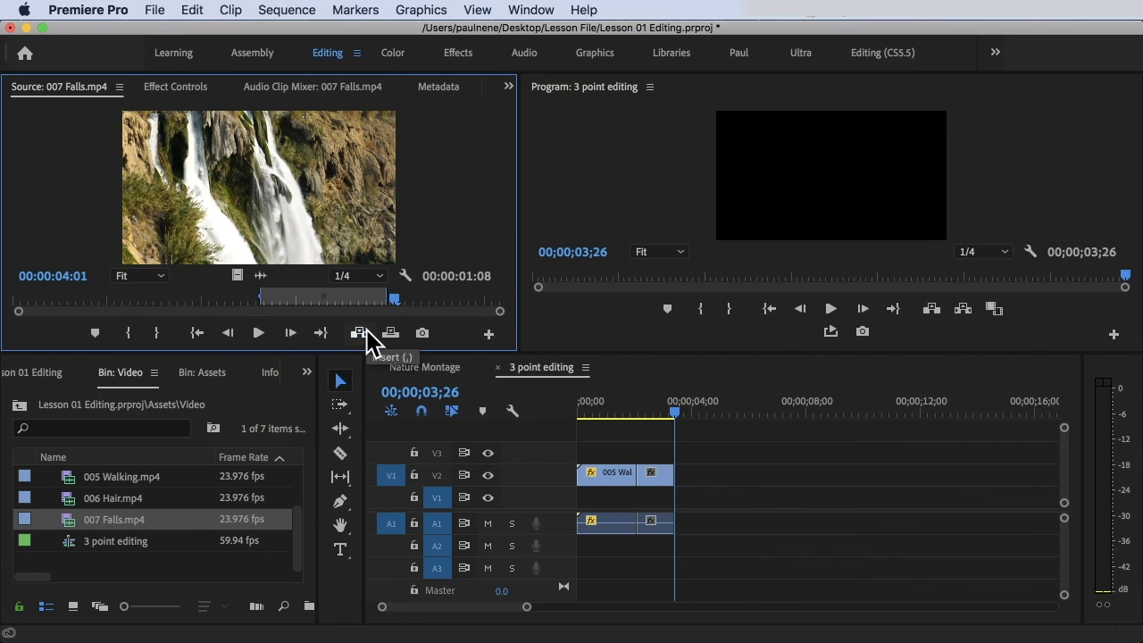
- Mark a sequence range with an In point at the end of the falls clip and an Out point at about 00;00;05;54
left_click(670, 406)
mouse_move(670, 407)
left_mouse_down()
mouse_move(590, 411)
mouse_move(747, 408)
left_mouse_up()
key("i")
key("o")
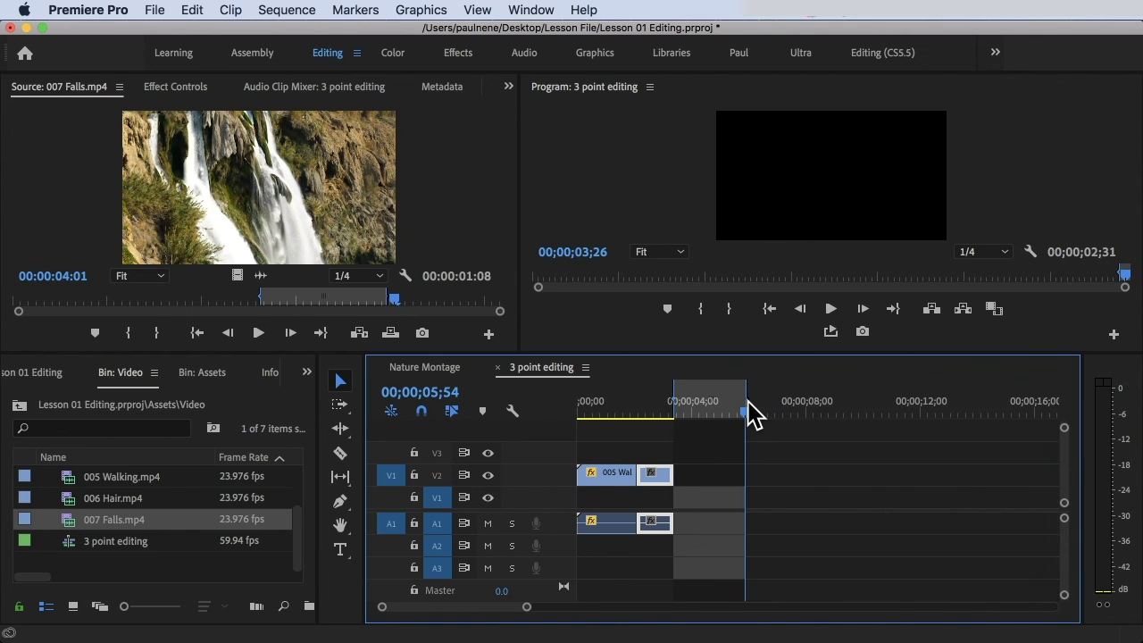
- Try inserting the marked range of 007 Falls.mp4 with the Ignore Sequence In Point option, and undo that insert
left_click(400, 296)
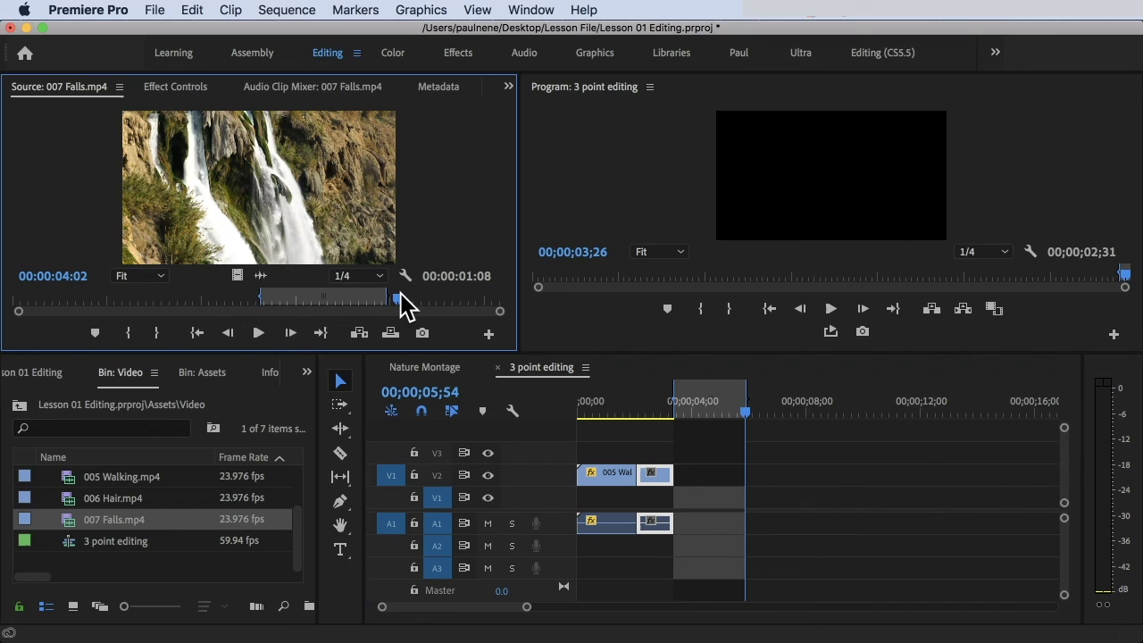
left_click(360, 333)
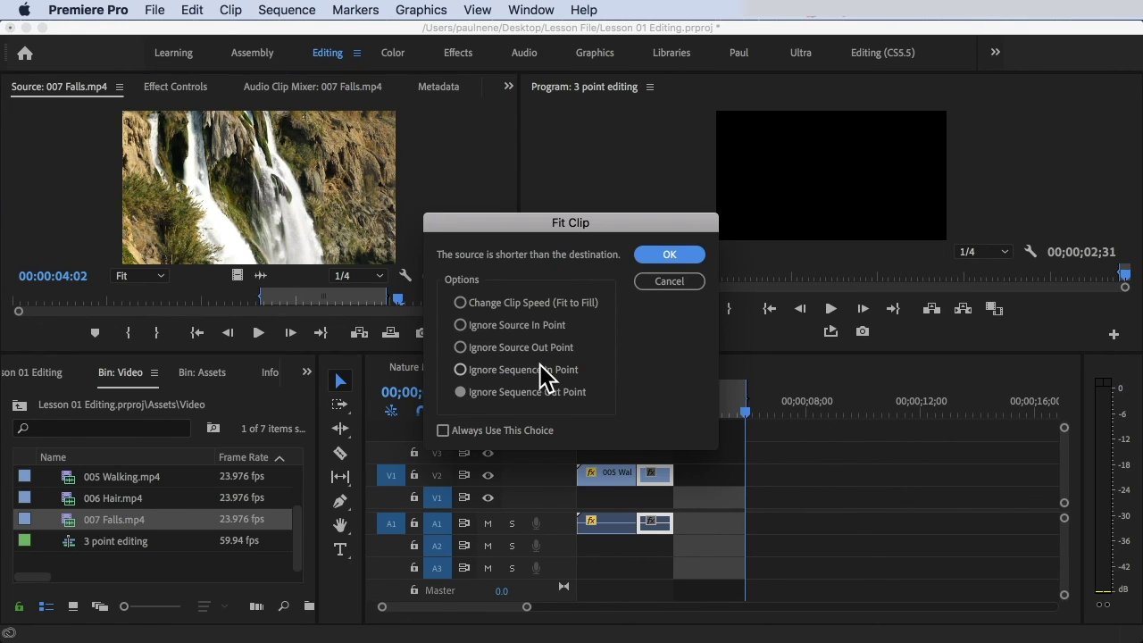
left_click(471, 373)
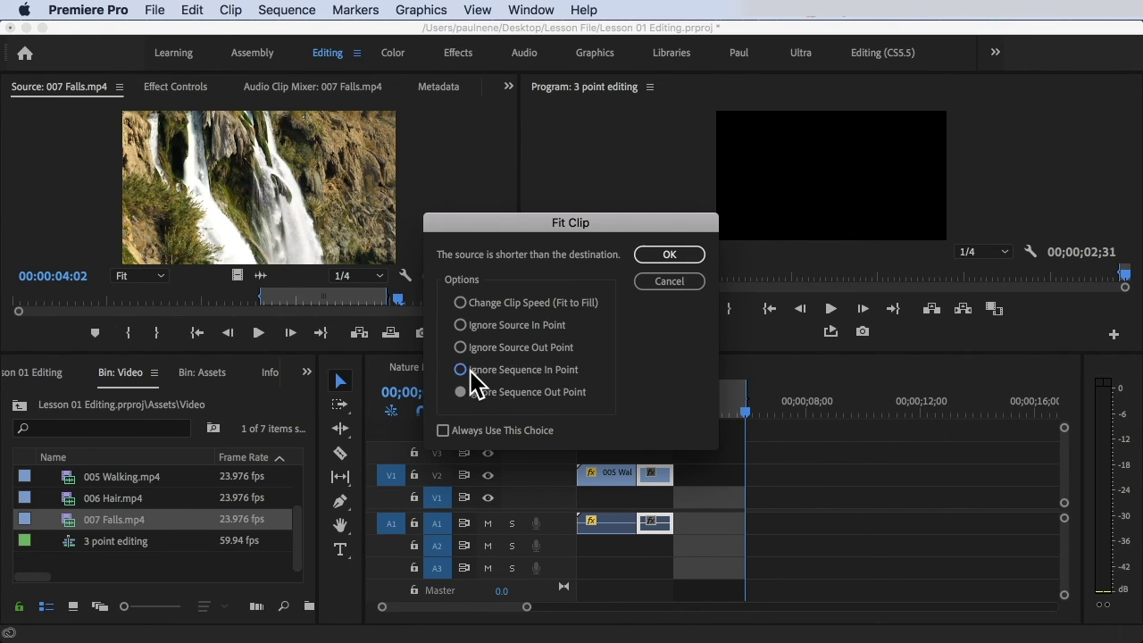
left_click(694, 261)
mouse_move(752, 417)
left_mouse_down()
mouse_move(676, 411)
mouse_move(747, 404)
left_mouse_up()
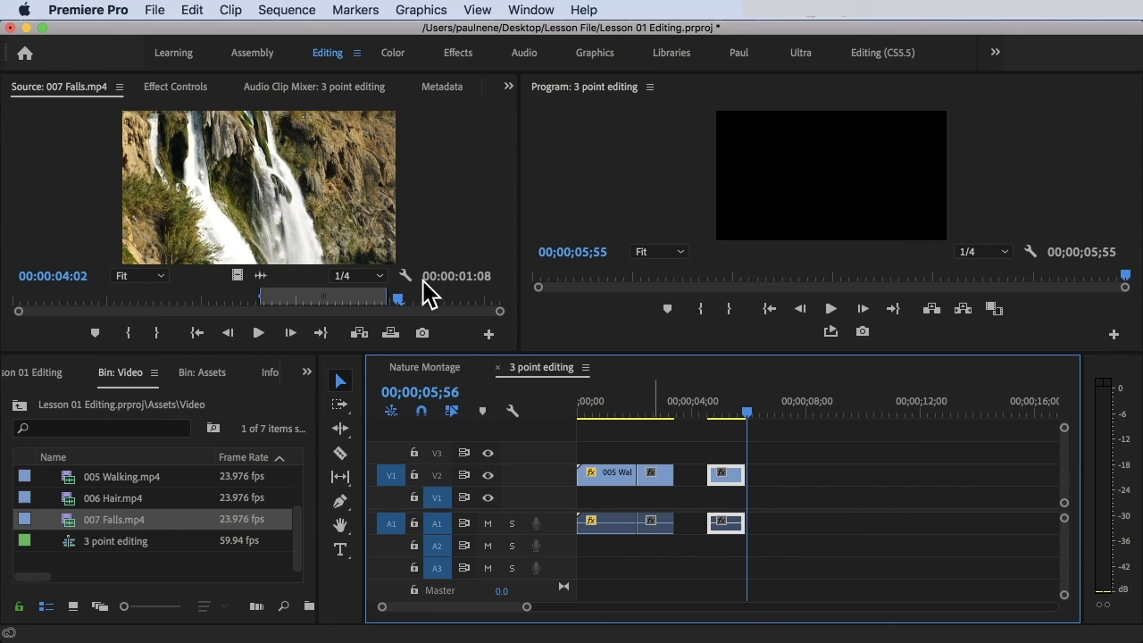
key("super+z")
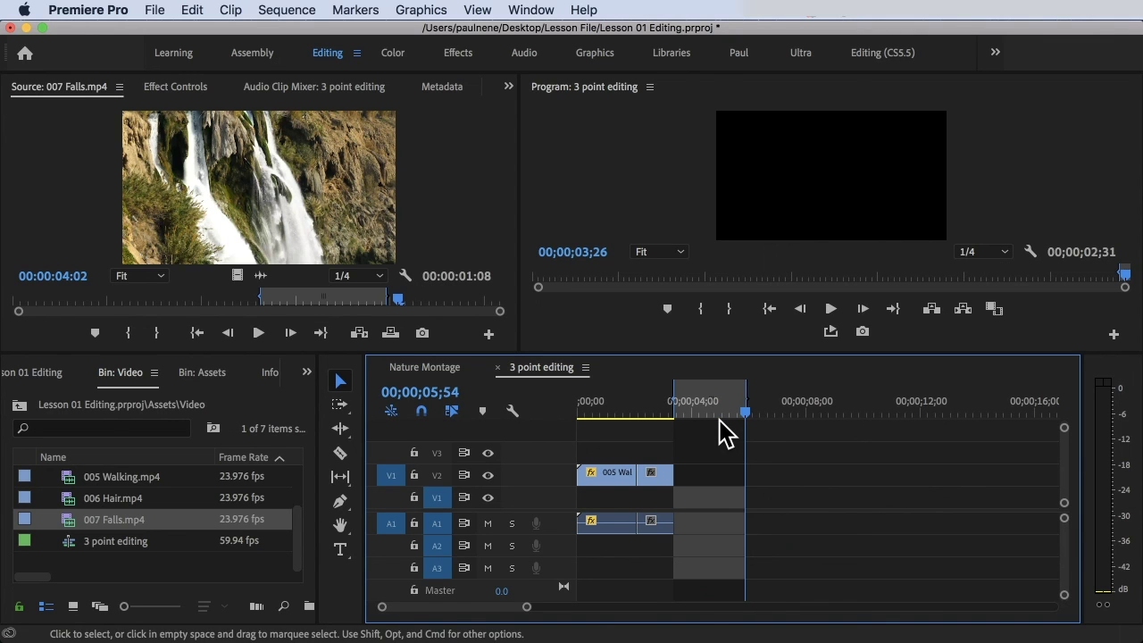
- Insert the marked falls range with the Ignore Sequence Out Point option and move the sequence playhead to about 00;00;05;50
left_click(360, 330)
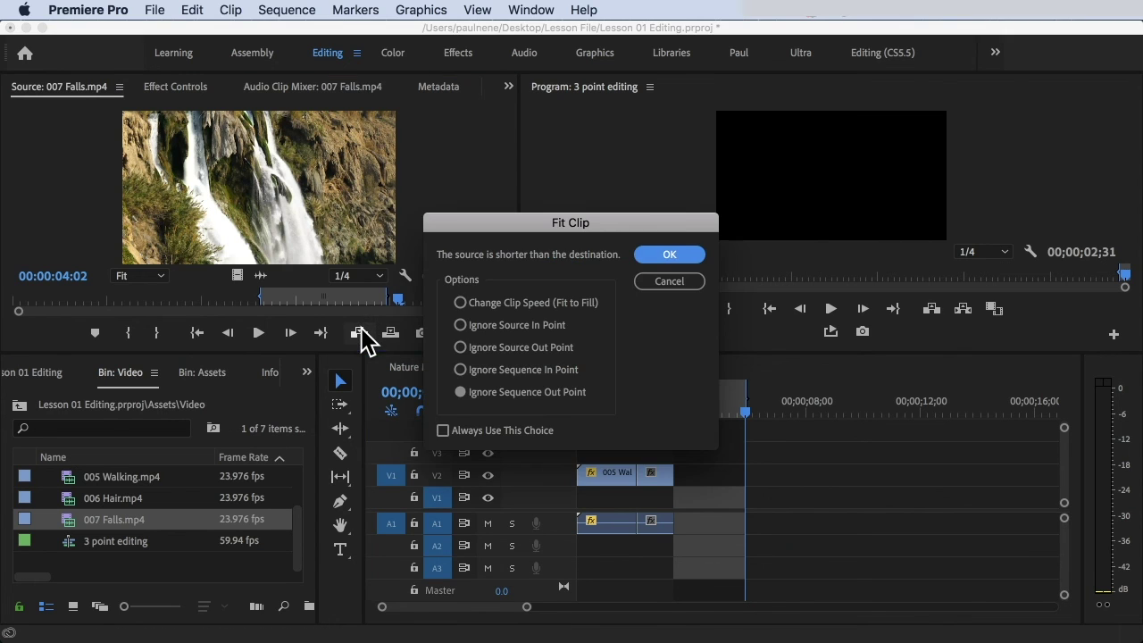
left_click(505, 393)
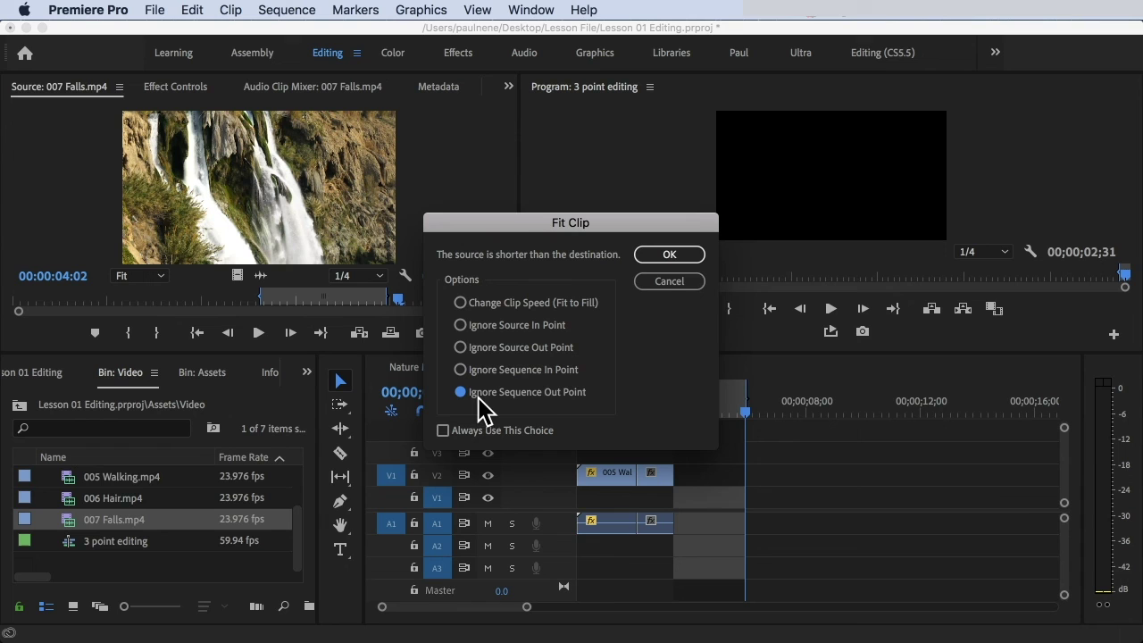
left_click(676, 255)
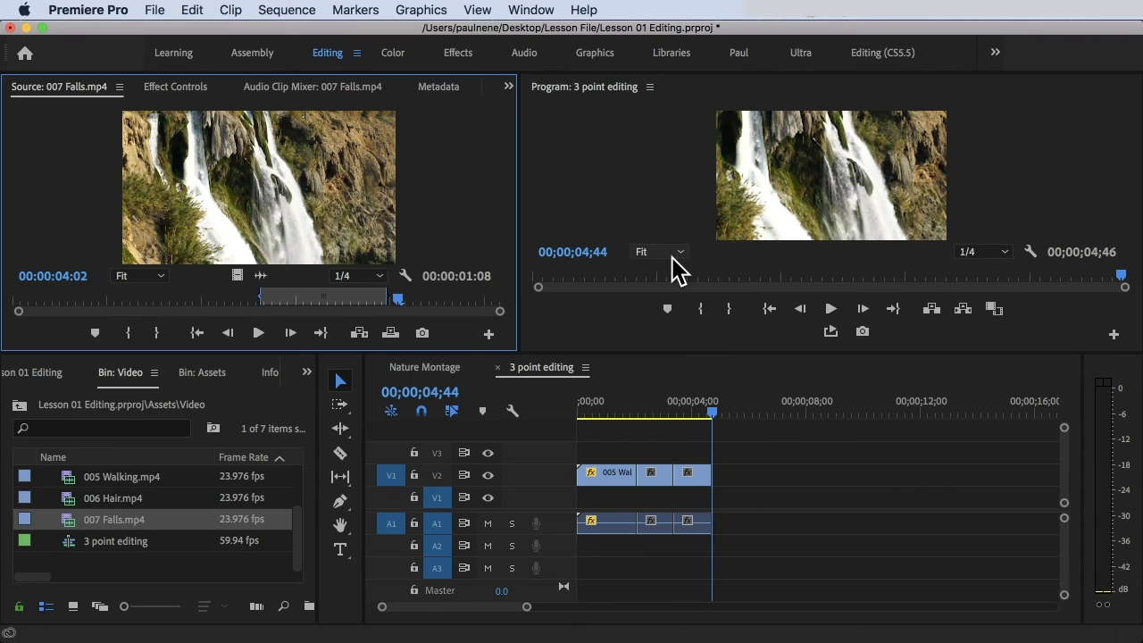
left_click_drag(731, 406, 746, 404)
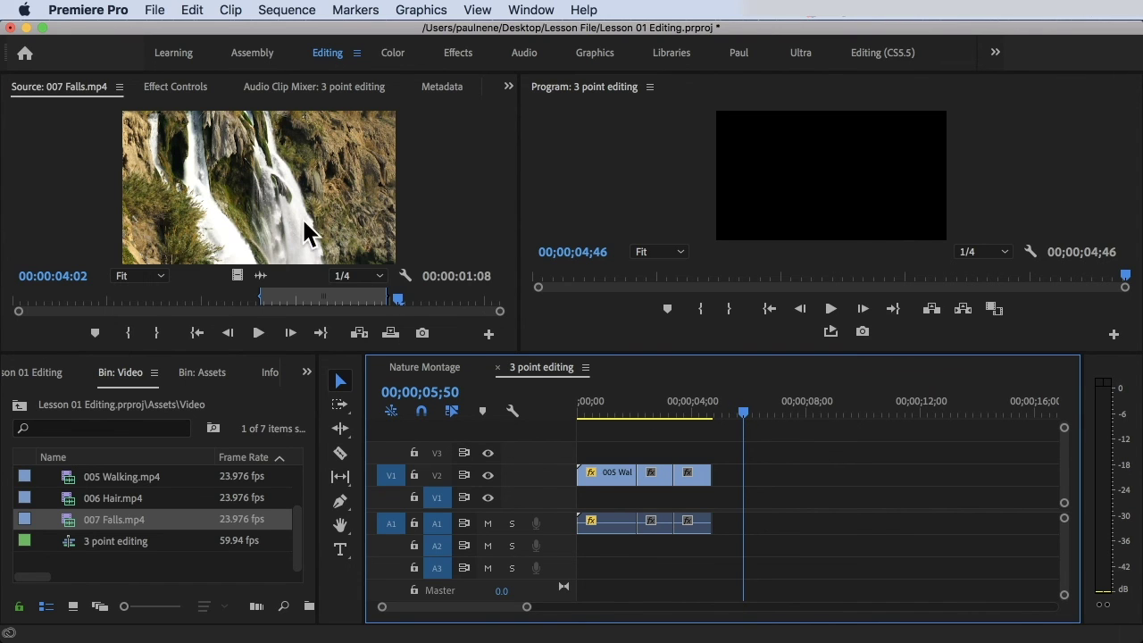
left_click_drag(675, 409, 678, 409)
left_click(746, 406)
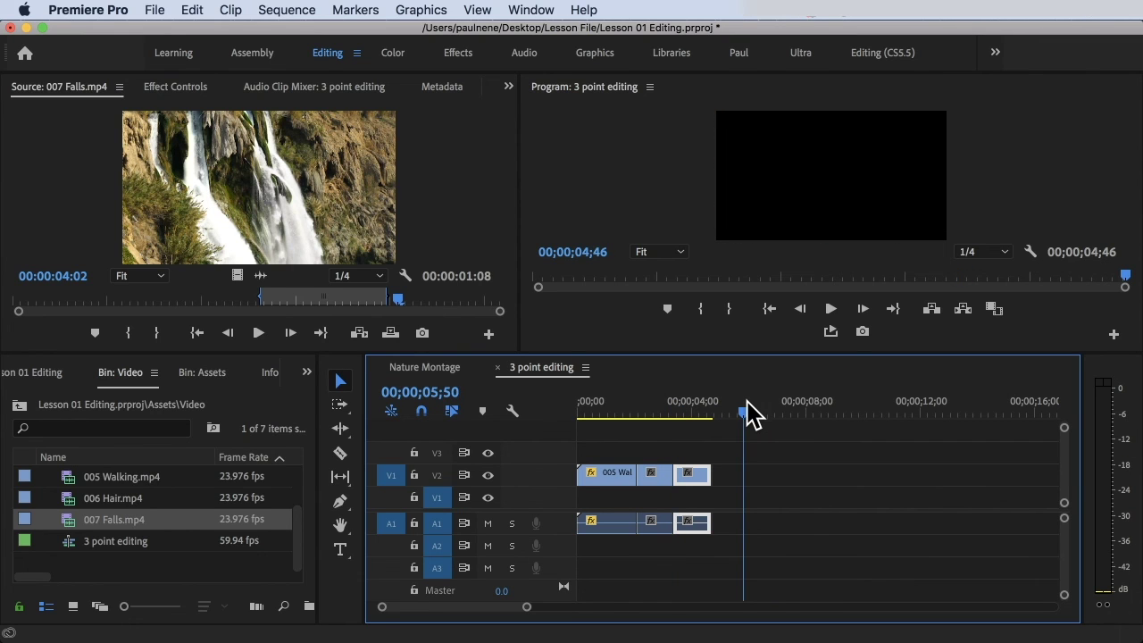